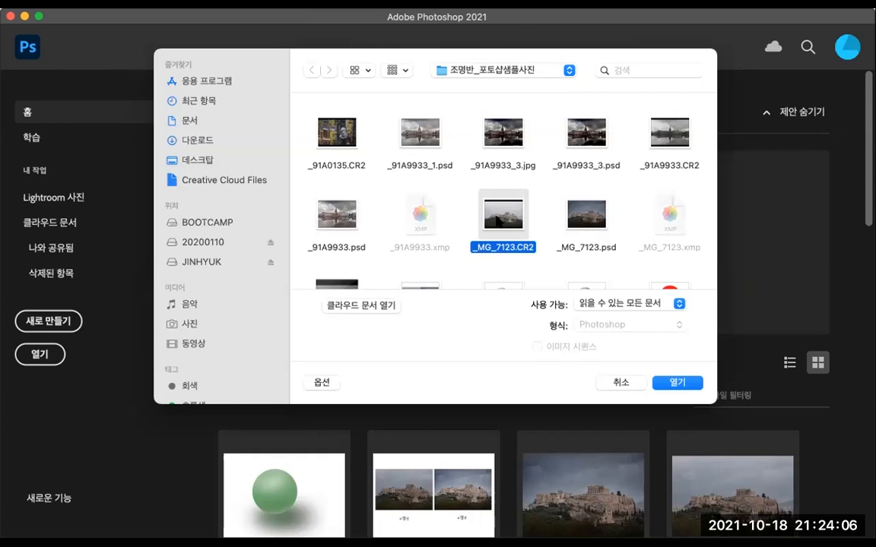
Open the raw photo _MG_7123.CR2 for editing
left_click(677, 383)
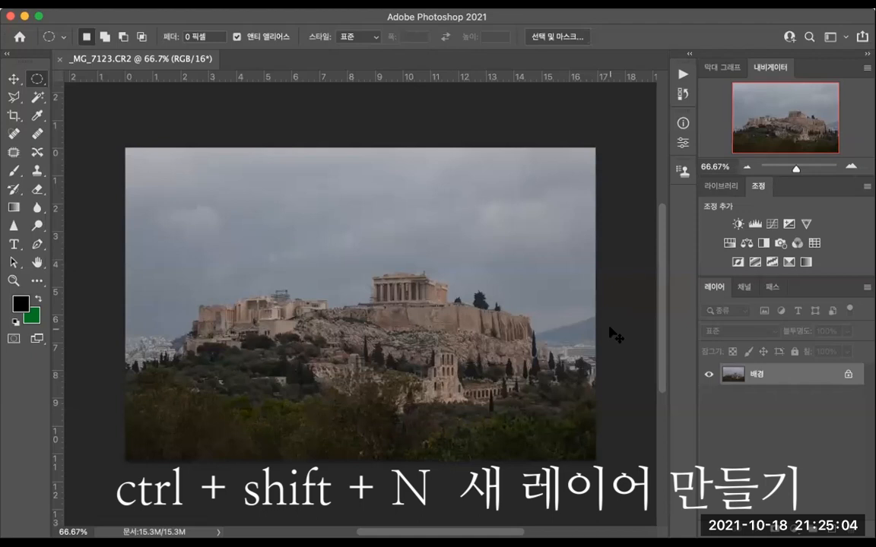
Create an Overlay-mode layer filled with 50% gray and merge it down into the background
key("ctrl+shift+n")
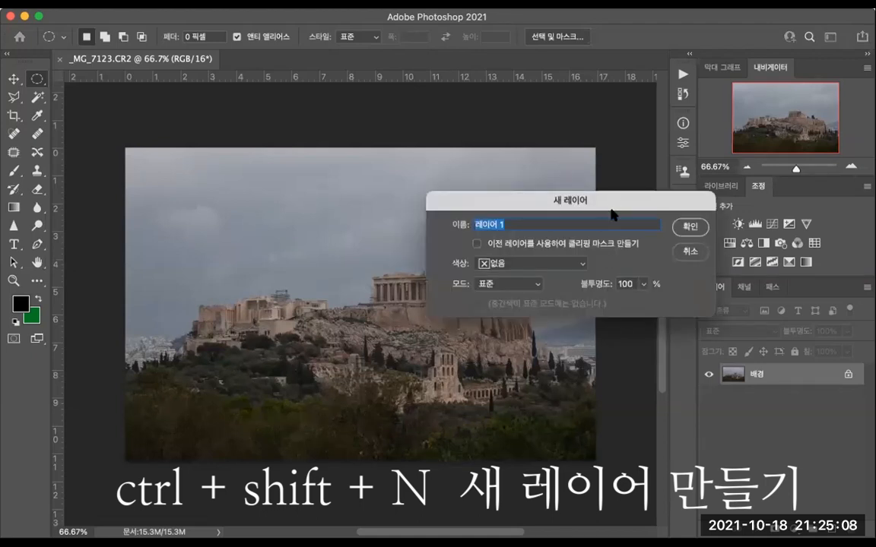
left_click(516, 285)
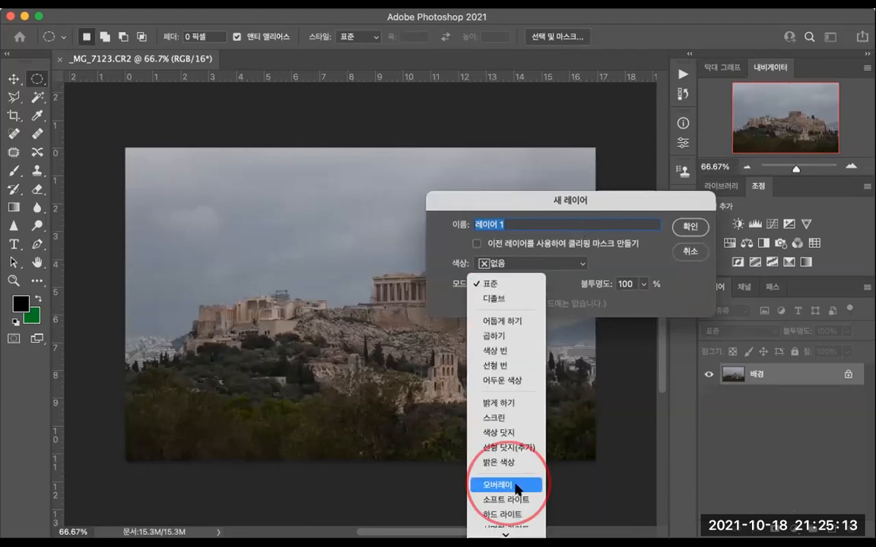
left_click(514, 485)
left_click(481, 303)
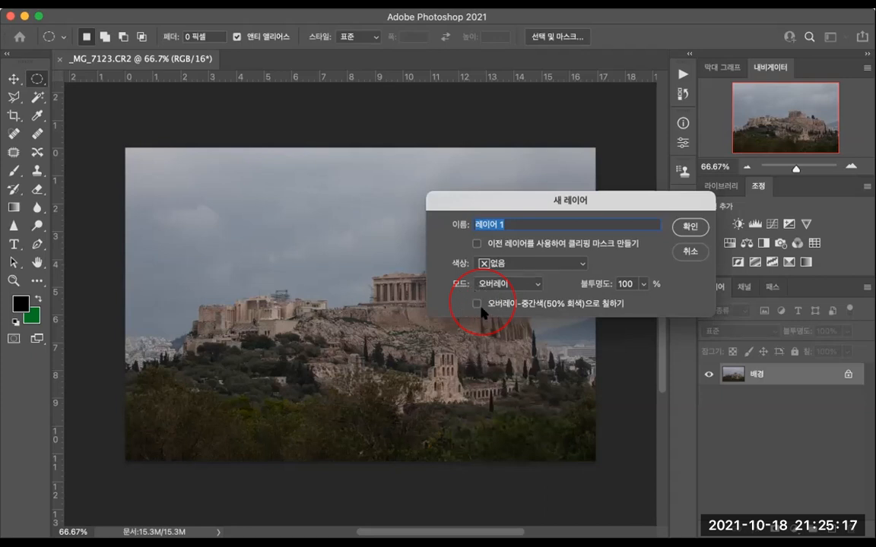
left_click(478, 304)
left_click(689, 226)
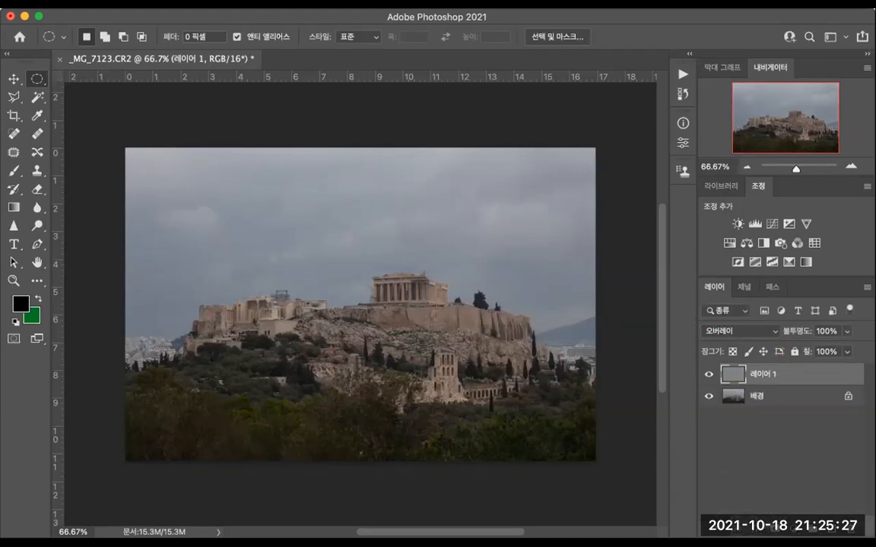
key("super+e")
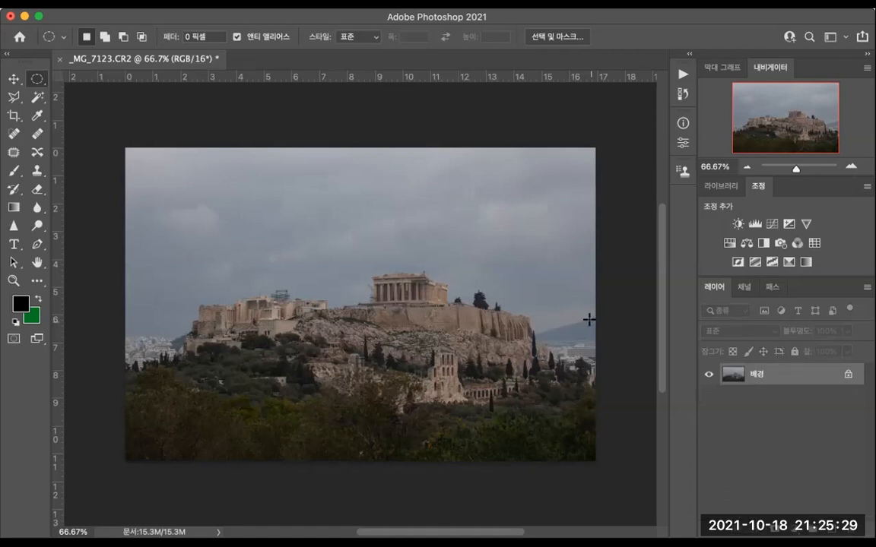
Create a new layer above the background in Overlay mode, filled with the 50% gray neutral color
key("super+shift+n")
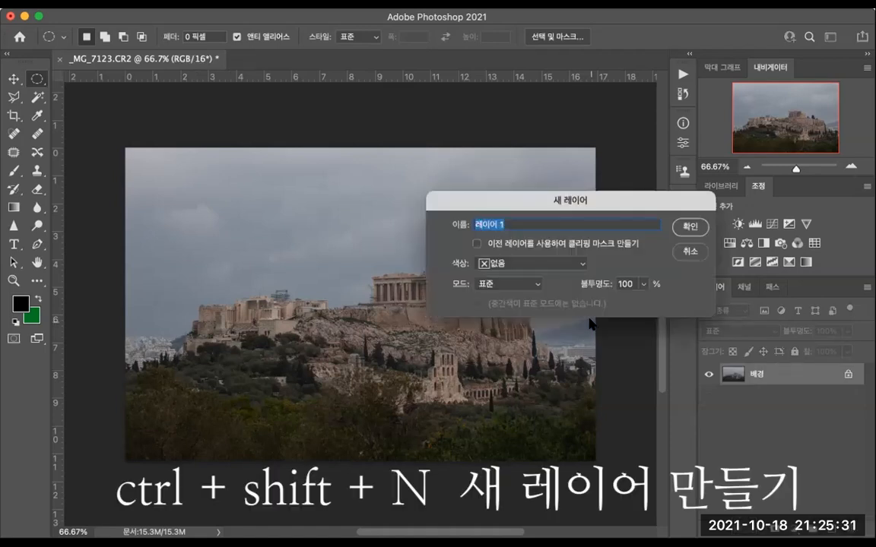
left_click(498, 283)
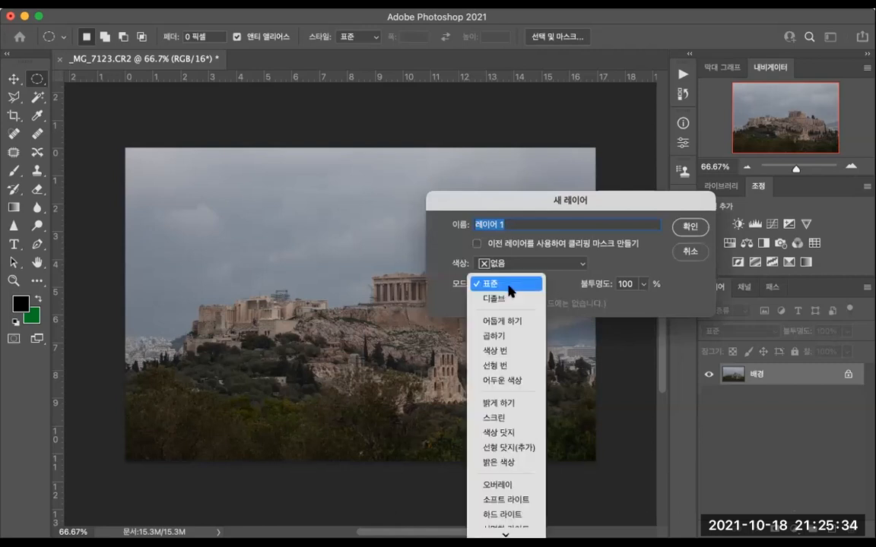
left_click(511, 486)
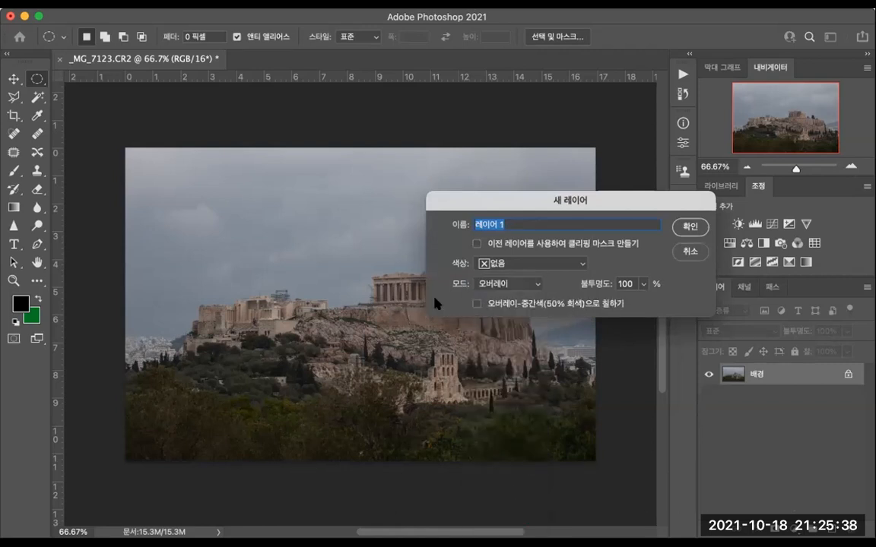
left_click(476, 305)
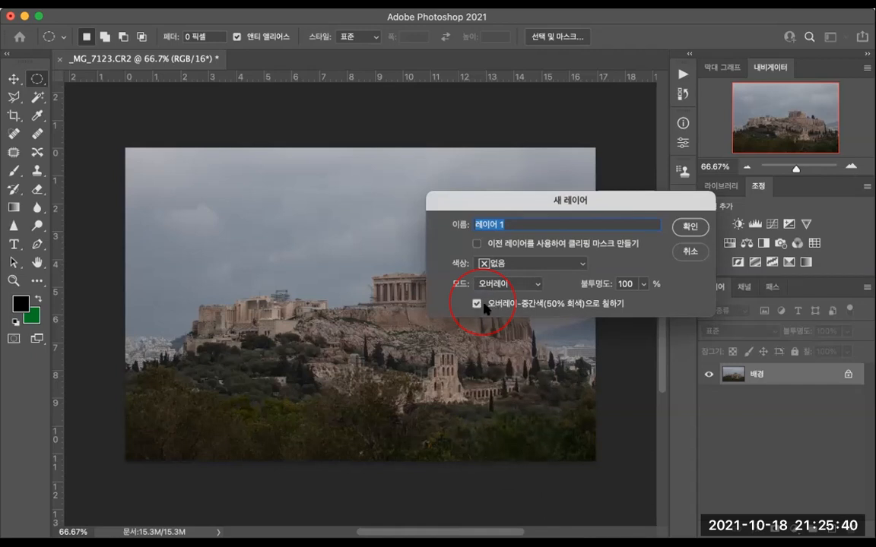
left_click(689, 227)
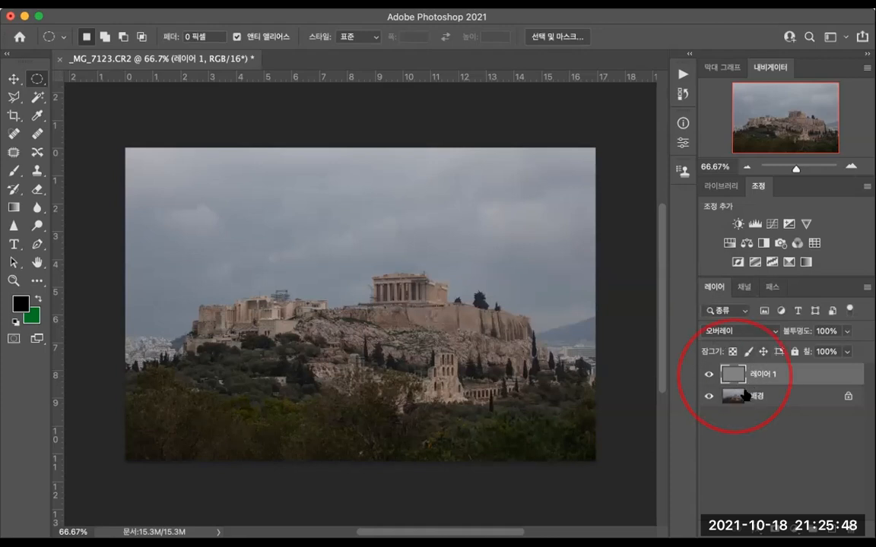
Add a blank Normal-mode layer above the gray Overlay layer and delete it
key("super+shift+n")
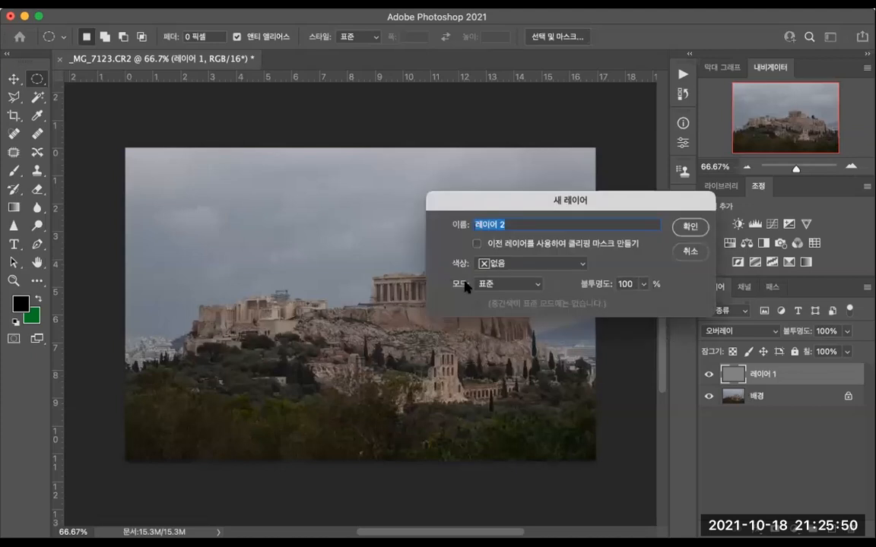
left_click(688, 226)
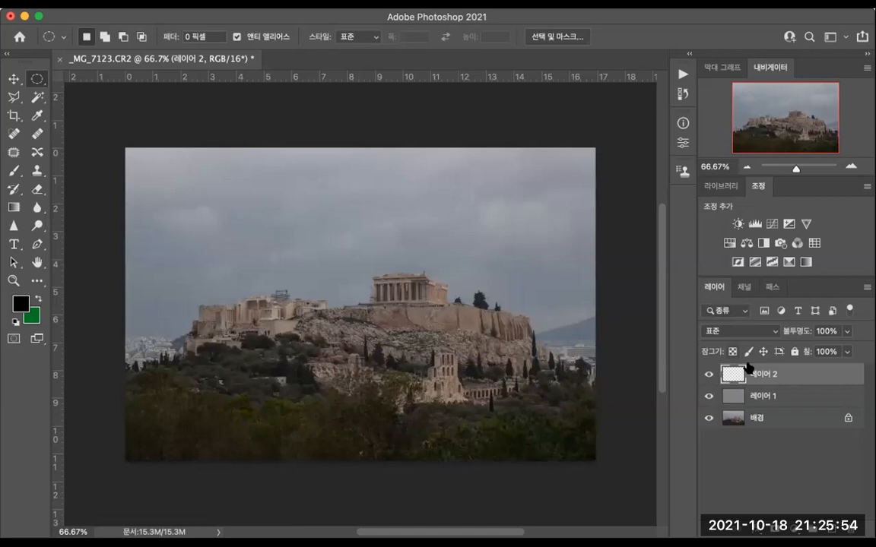
left_click_drag(776, 377, 852, 529)
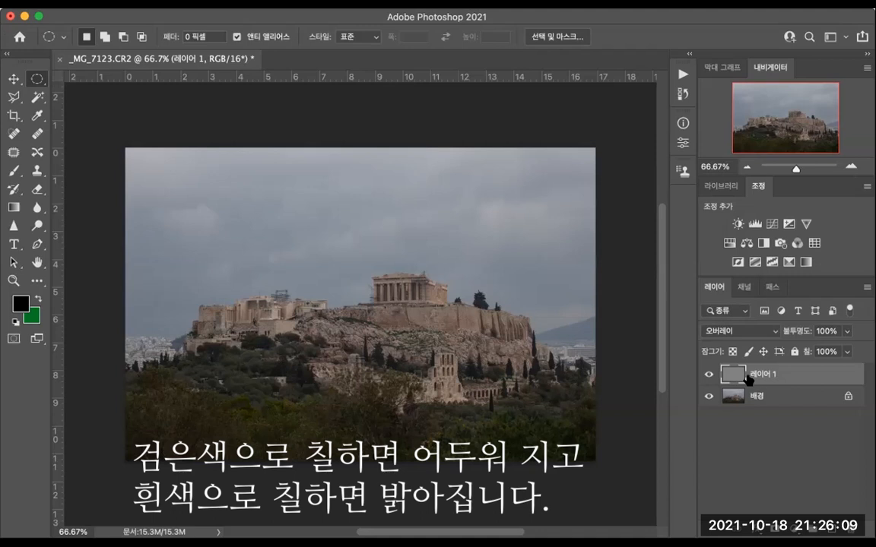
Reset the colors to black foreground and white background, and set the Brush tool's opacity to 5%
left_click(15, 322)
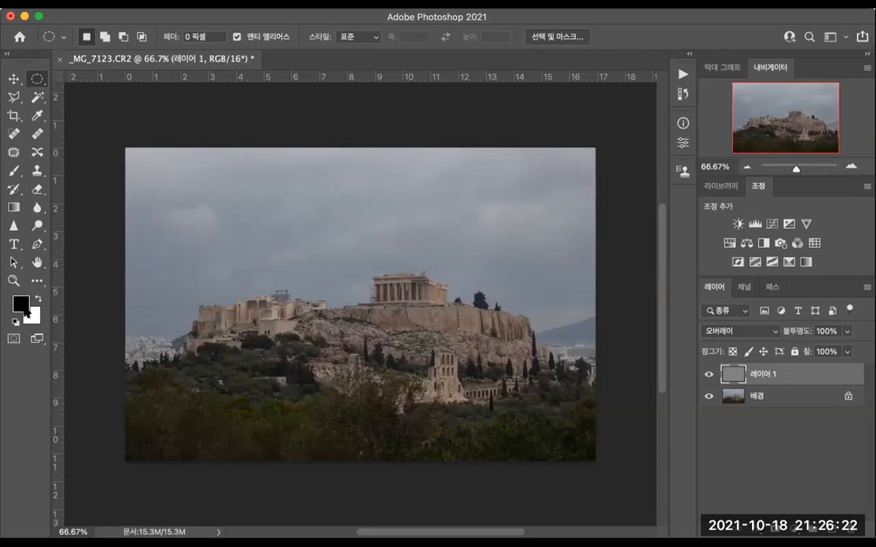
left_click(14, 170)
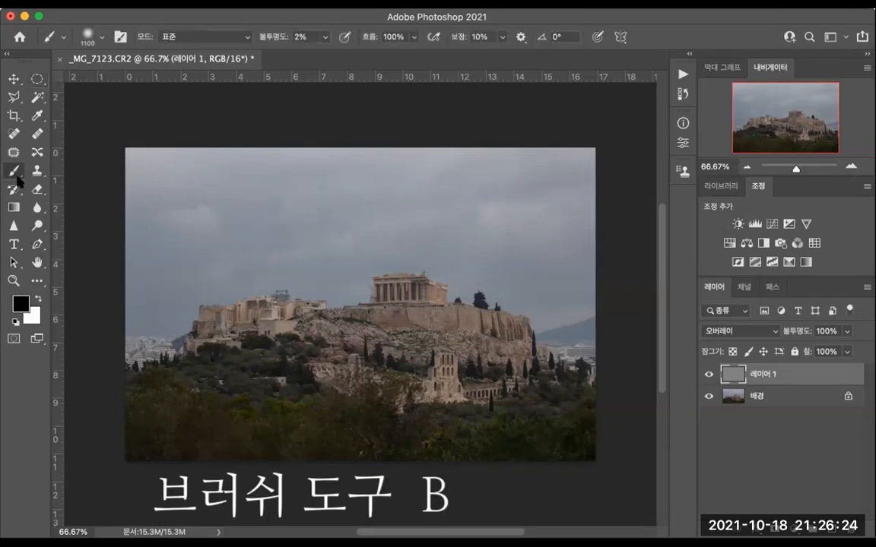
left_click(284, 36)
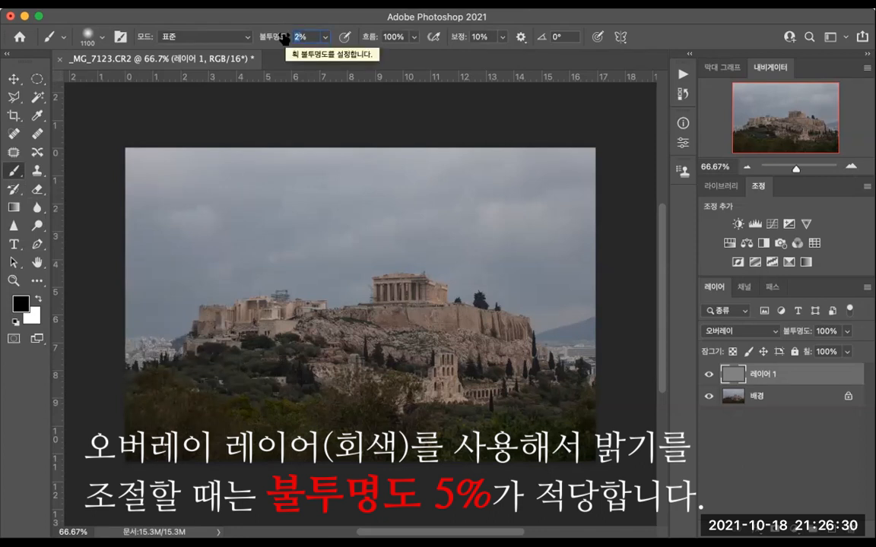
type("5")
key("Return")
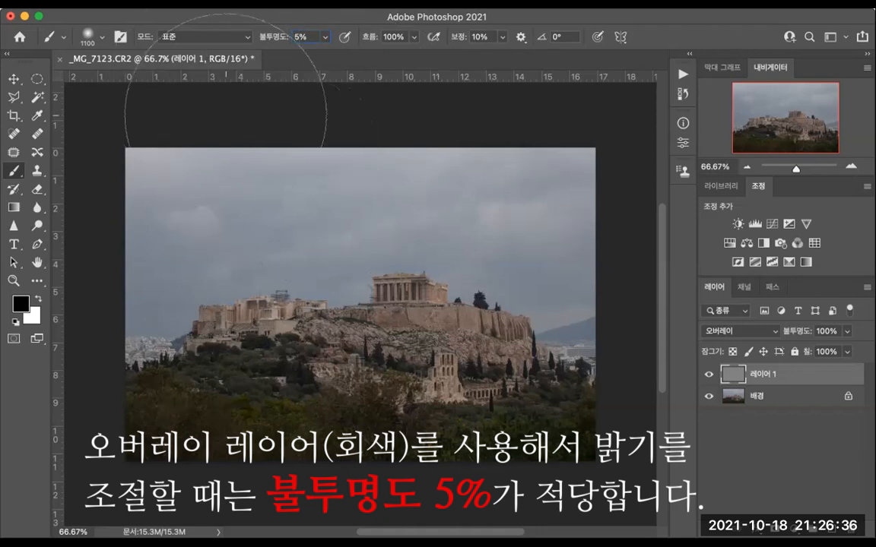
Darken the sky on the gray Overlay layer with soft black strokes, adjusting the brush size to 1000 px
key("bracketleft")
key("bracketleft")
key("bracketleft")
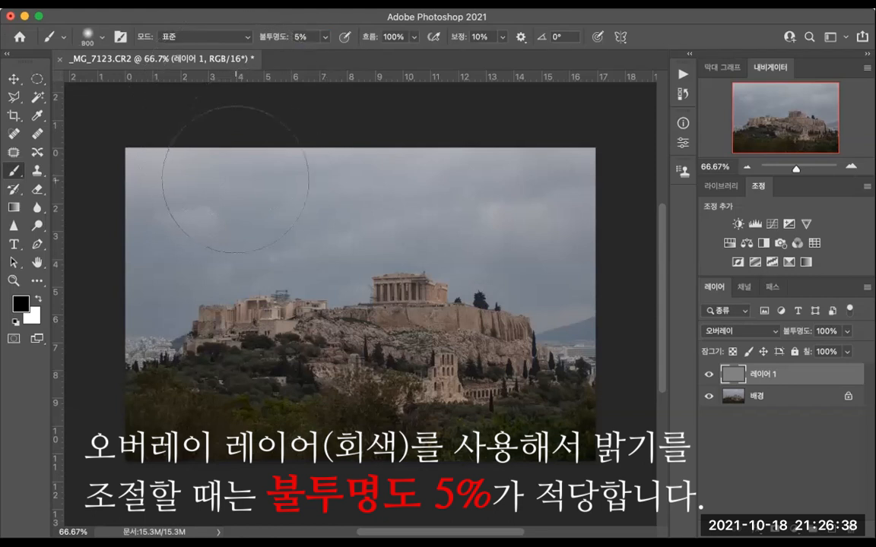
key("super+minus")
key("bracketright")
key("bracketright")
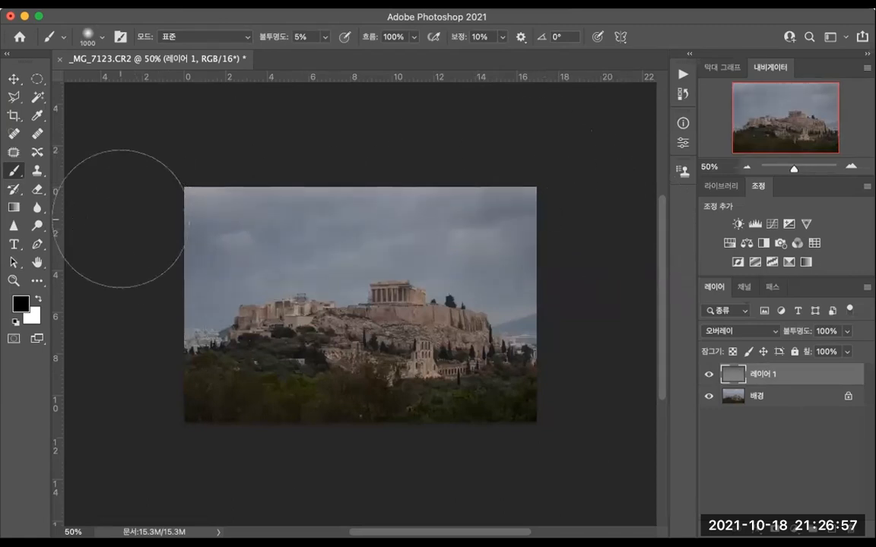
Paint a black stroke across the sky with a smaller brush, and enlarge the brush to 1200 px
key("bracketleft")
key("bracketleft")
key("bracketleft")
key("bracketleft")
key("bracketleft")
key("bracketleft")
left_click_drag(263, 219, 532, 222)
key("bracketright")
key("bracketright")
key("bracketright")
key("bracketright")
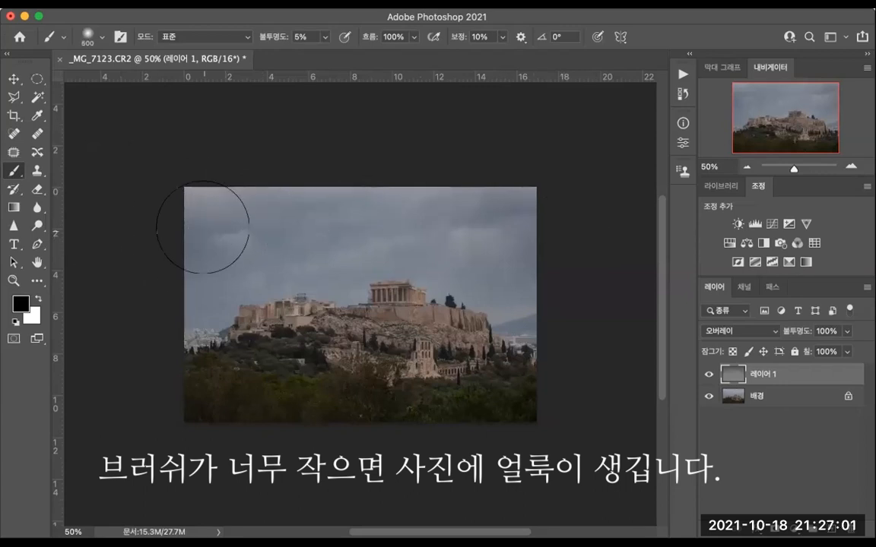
key("bracketright")
key("bracketright")
key("bracketright")
key("bracketright")
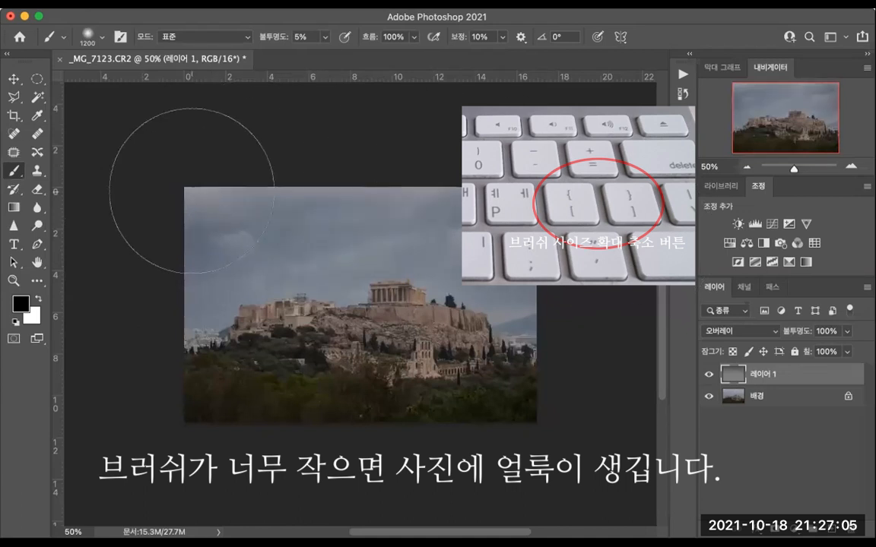
Darken the foreground trees along the photo's lower edge in black, reducing the brush to 1000 px and 800 px
key("bracketleft")
key("bracketleft")
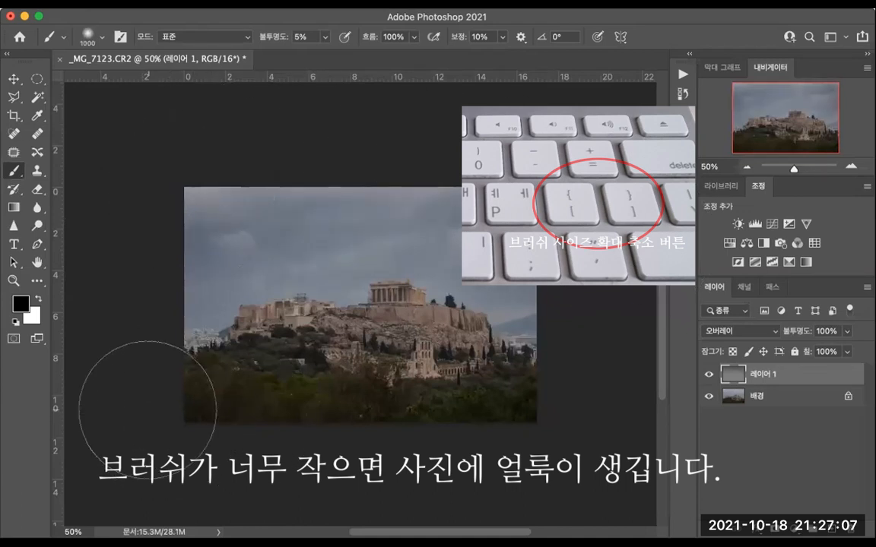
key("bracketleft")
key("bracketleft")
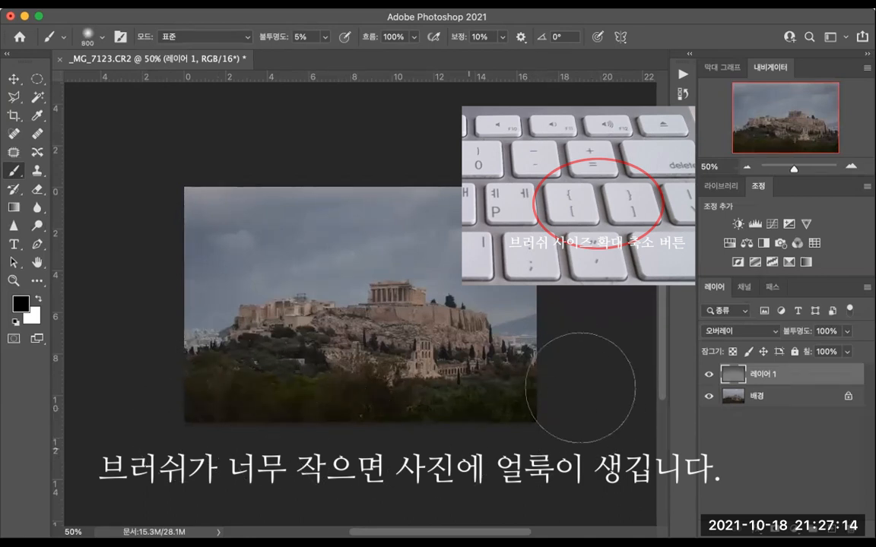
Hide the background layer to examine the painting on the gray layer alone, and show the background again
left_click(708, 396)
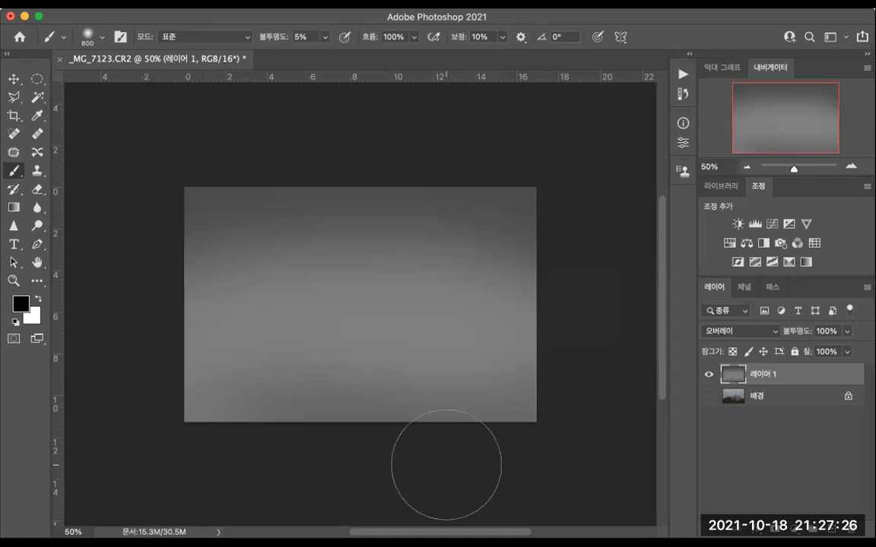
left_click(709, 397)
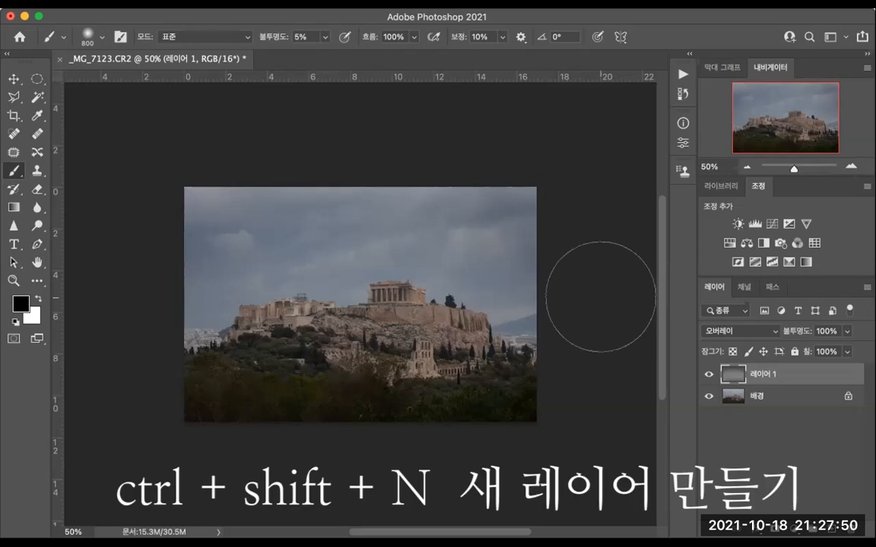
Create a second Overlay-mode layer filled with 50% gray above the darkening layer
key("ctrl+shift+n")
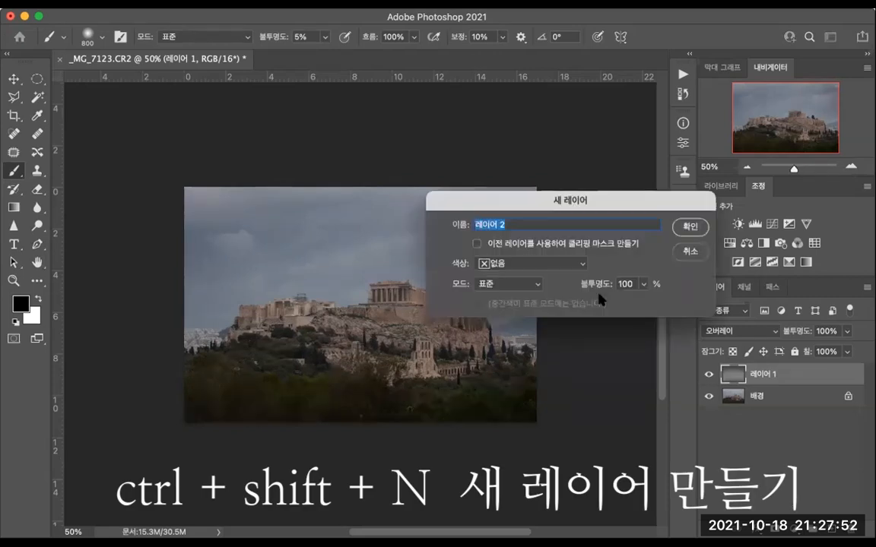
left_click(500, 286)
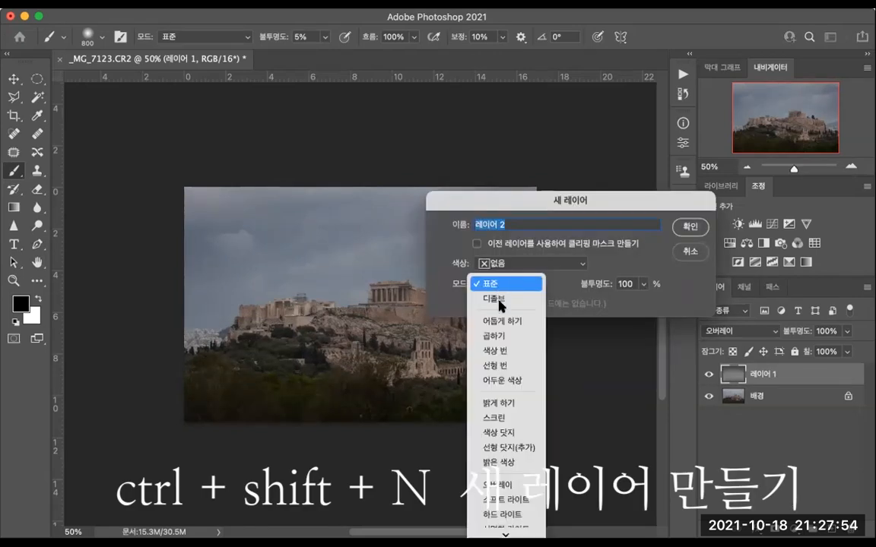
left_click(508, 485)
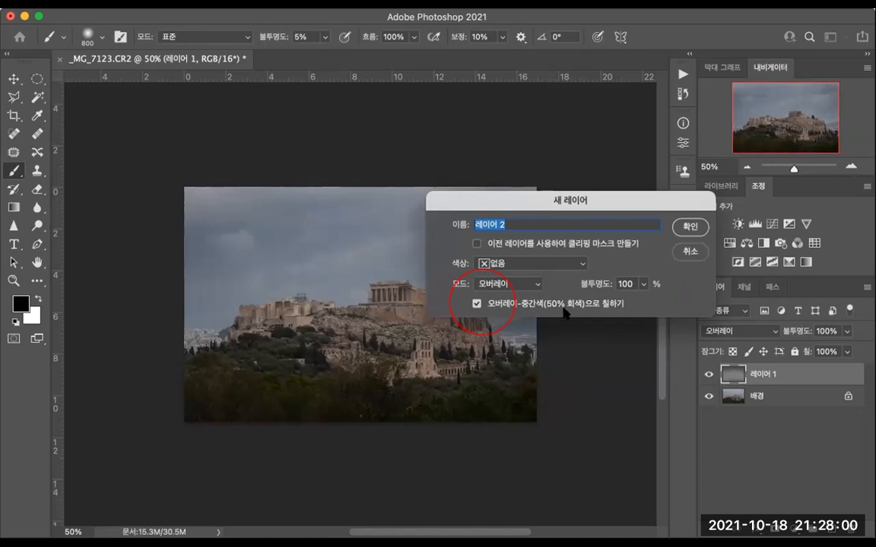
left_click(685, 229)
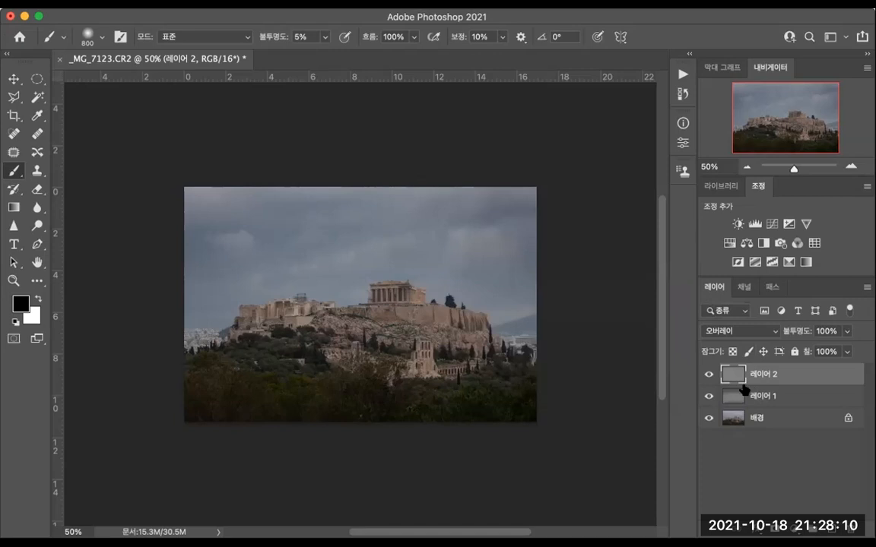
On the second gray layer, swap the foreground color to white and brighten the hill and ruins with brush sizes around 600 to 700 px
left_click(783, 400)
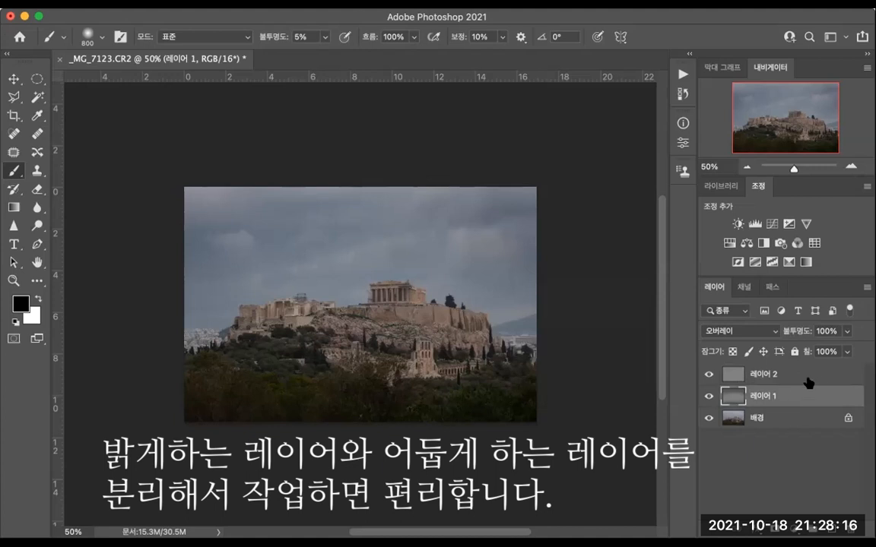
left_click(811, 378)
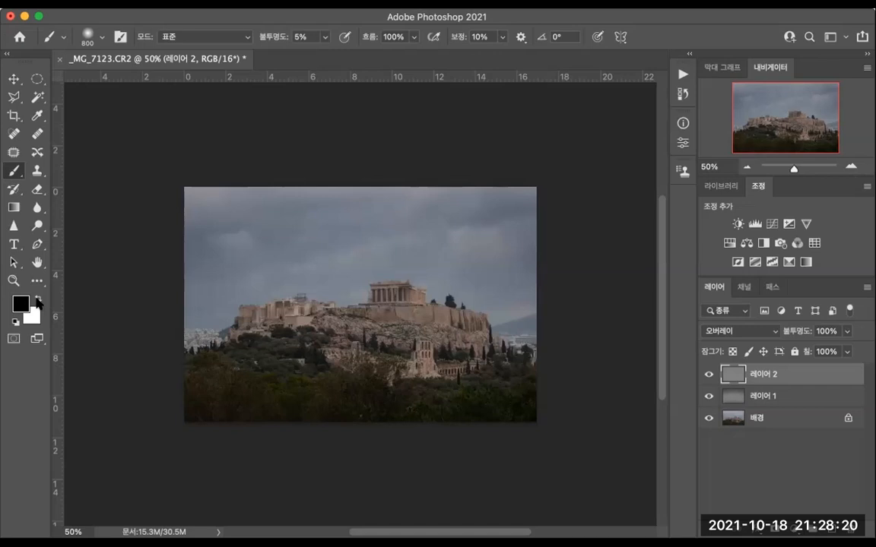
key("x")
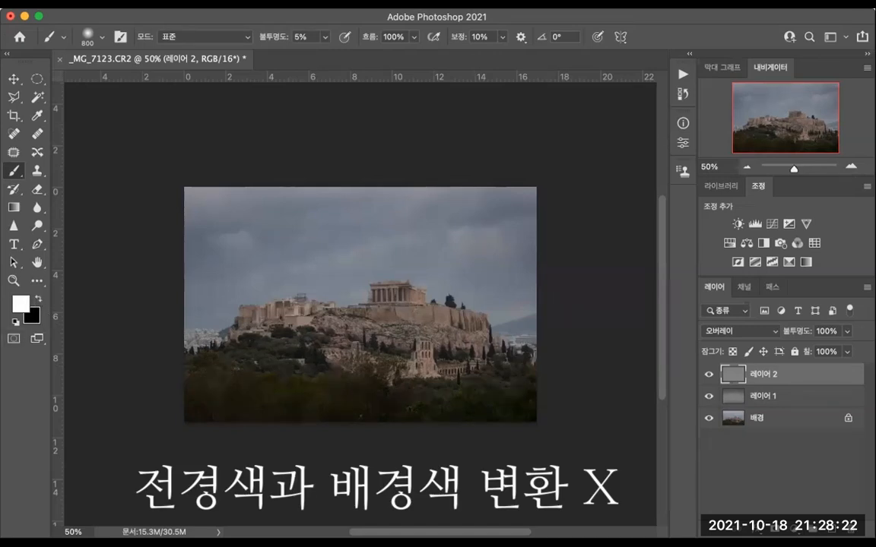
key("bracketleft")
mouse_move(371, 340)
left_mouse_down()
mouse_move(494, 341)
mouse_move(285, 337)
mouse_move(441, 341)
left_mouse_up()
key("bracketleft")
key("bracketleft")
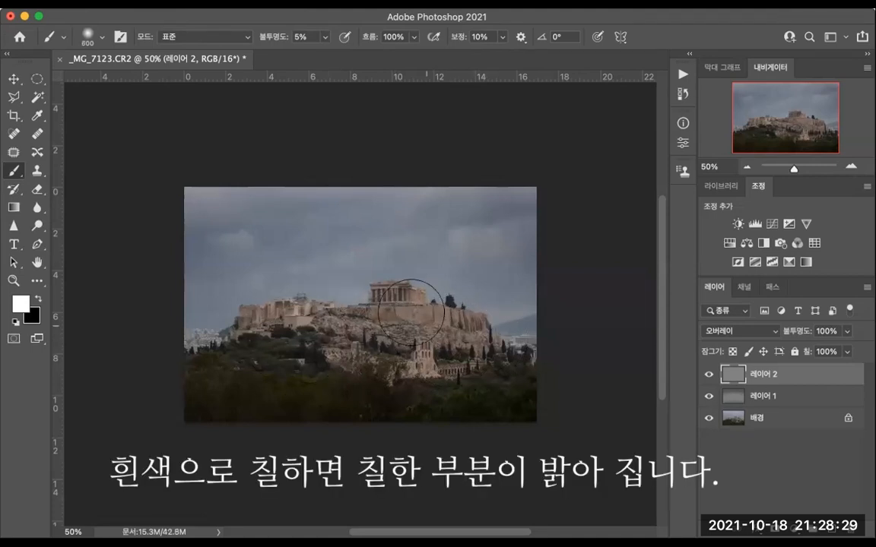
key("bracketright")
key("bracketright")
key("bracketleft")
key("bracketleft")
key("bracketleft")
key("bracketright")
key("bracketright")
key("bracketright")
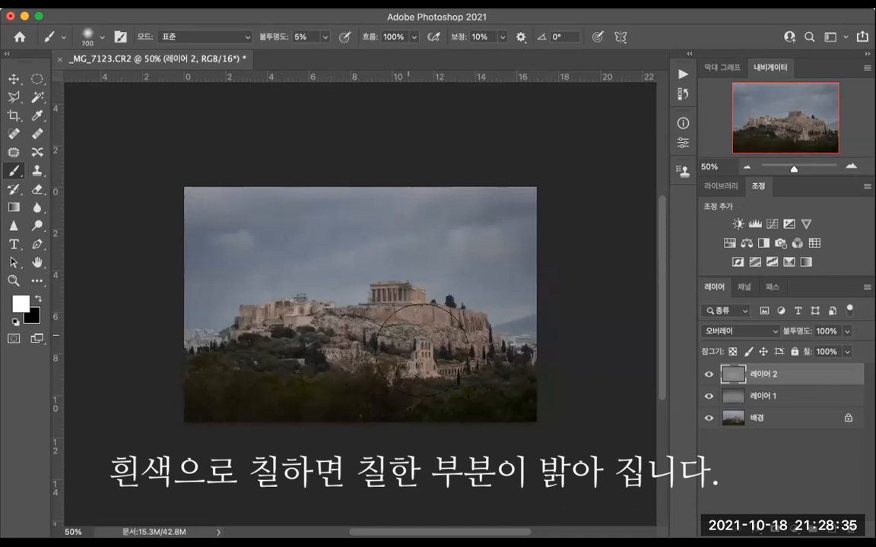
Add more white strokes over the temple and the hill's slope on the second gray layer, using 600 and 700 px brushes
key("bracketleft")
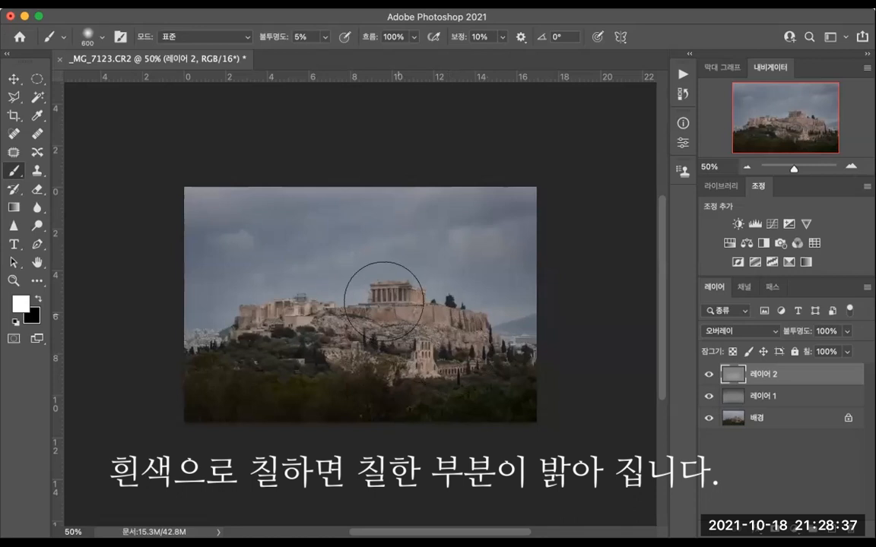
key("bracketright")
left_click_drag(264, 343, 326, 314)
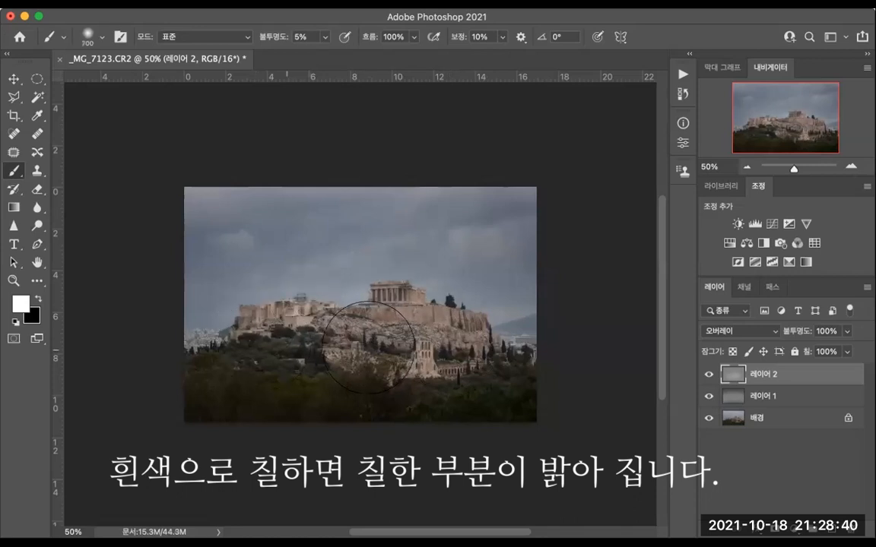
Hide the background and the darkening layer to examine the white painting alone, and show both again
left_click(708, 418)
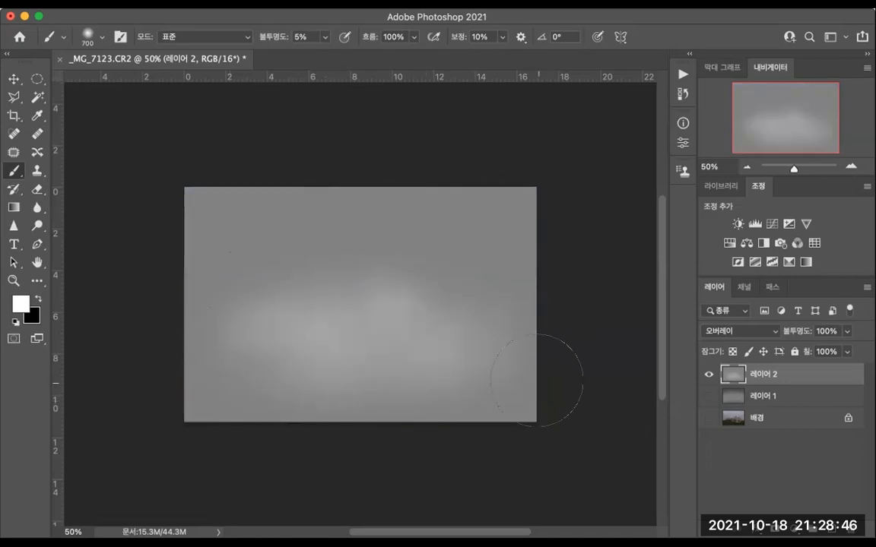
left_click(708, 396)
left_click(709, 418)
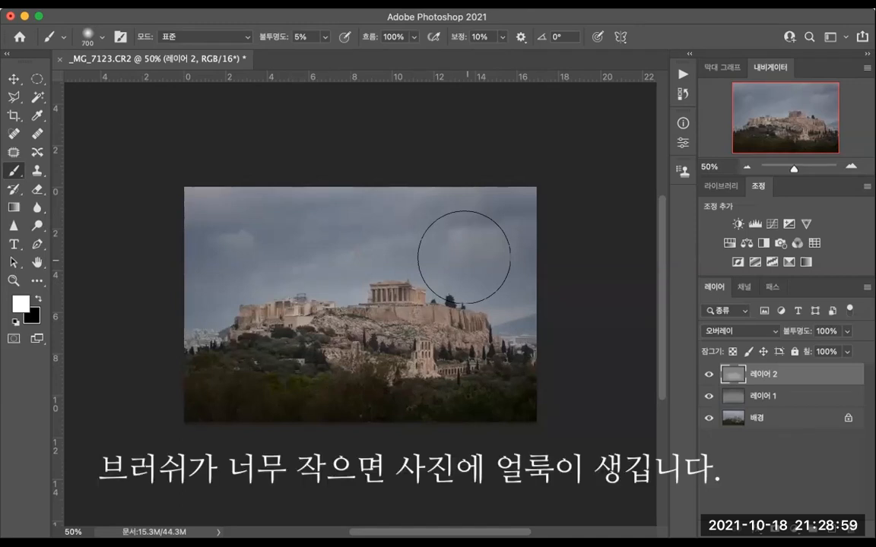
Brighten the Parthenon and the rocky slope below it in white, varying the brush size down to 400 px
key("bracketleft")
key("bracketleft")
key("bracketleft")
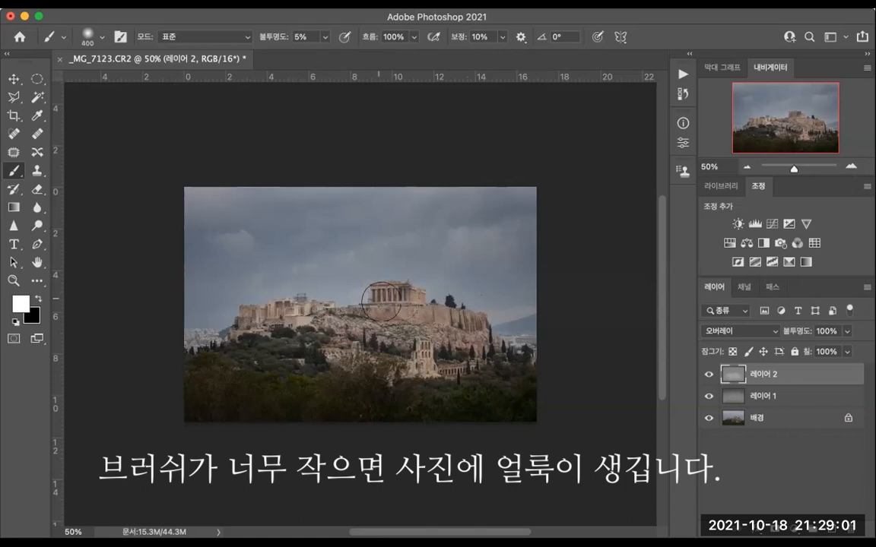
key("bracketright")
key("bracketright")
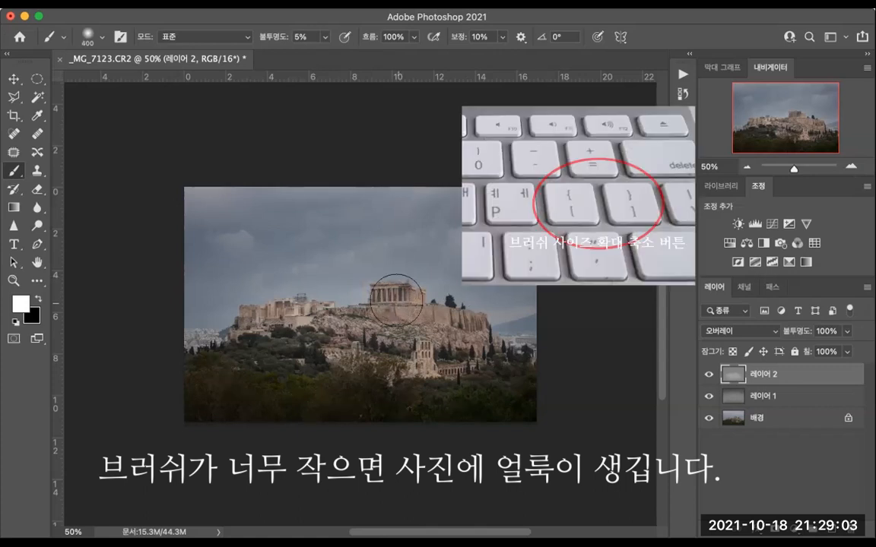
key("bracketright")
key("bracketright")
key("bracketright")
key("bracketleft")
key("bracketleft")
key("bracketleft")
key("bracketleft")
key("bracketleft")
key("bracketleft")
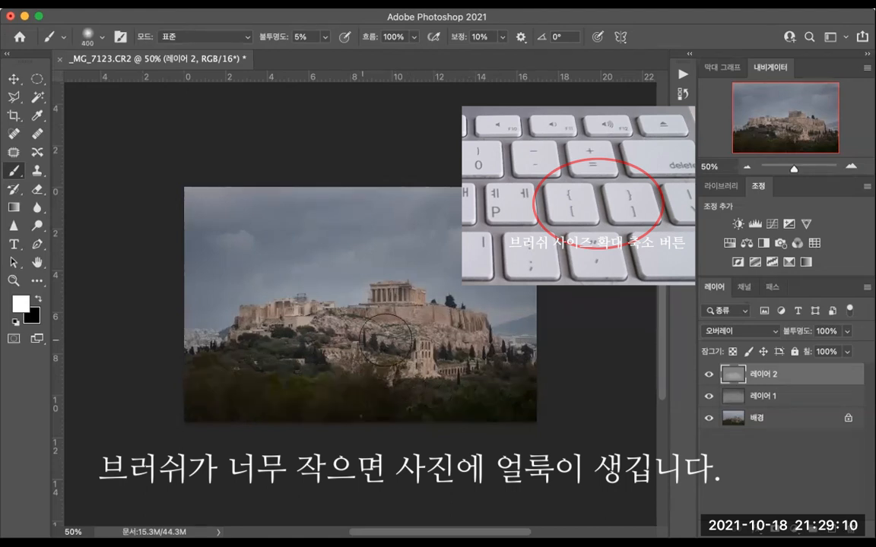
Brighten the wider hillside in white, enlarging the brush to 900 px and reducing it to 600 px
key("bracketright")
key("bracketright")
key("bracketright")
key("bracketright")
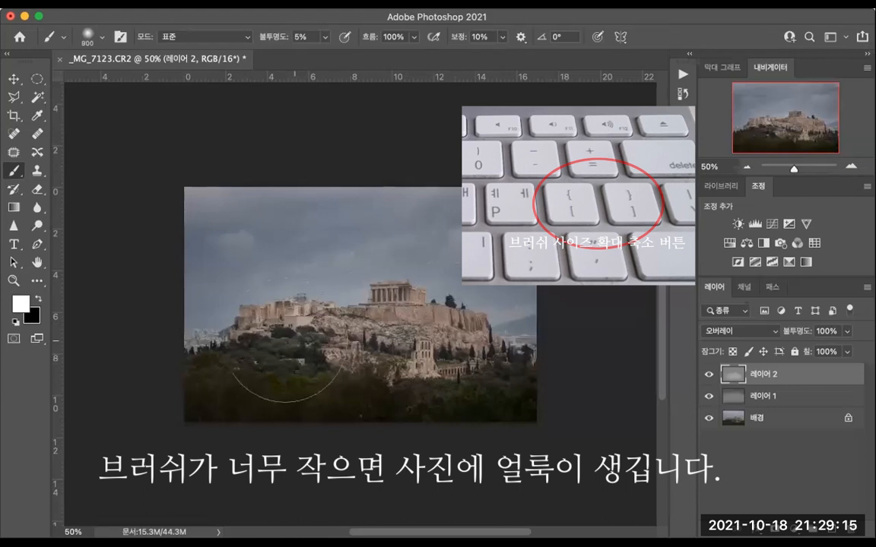
key("bracketleft")
key("bracketleft")
key("bracketleft")
mouse_move(327, 355)
left_mouse_down()
mouse_move(342, 322)
mouse_move(405, 319)
mouse_move(335, 322)
left_mouse_up()
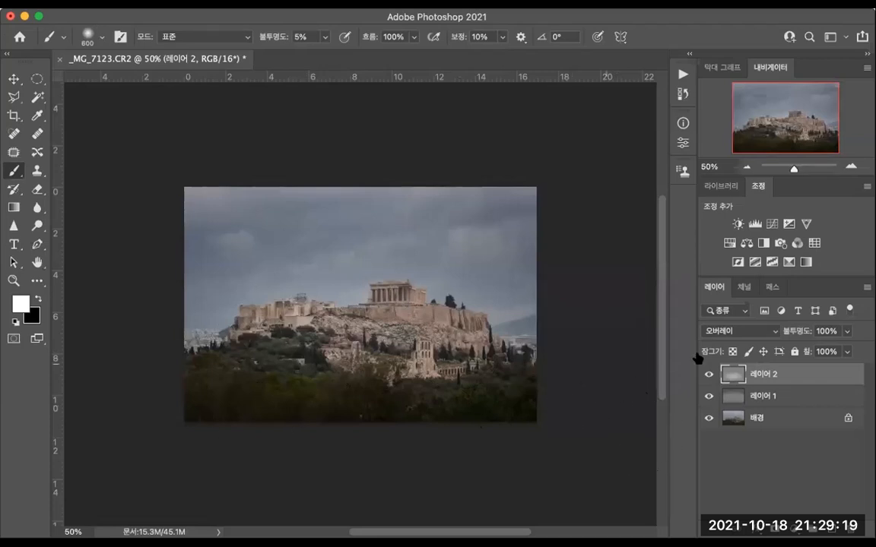
left_click(750, 400)
key("bracketright")
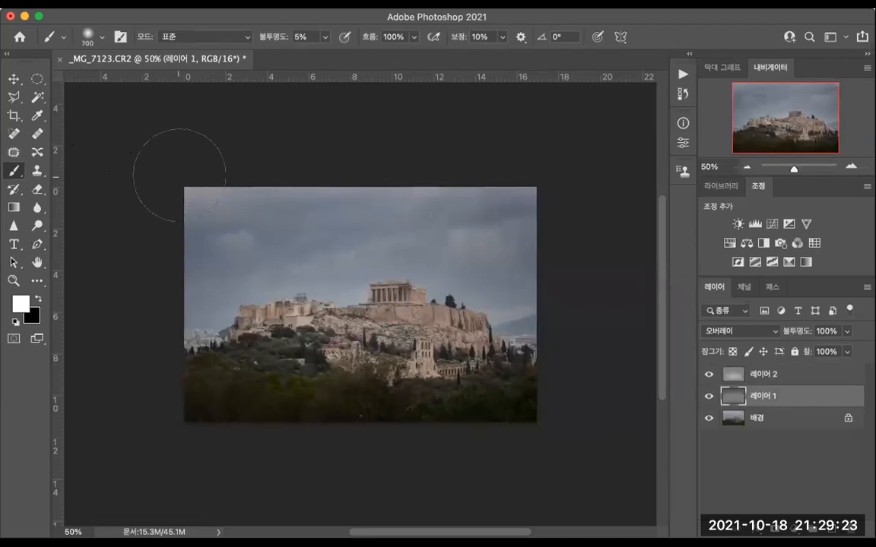
key("bracketright")
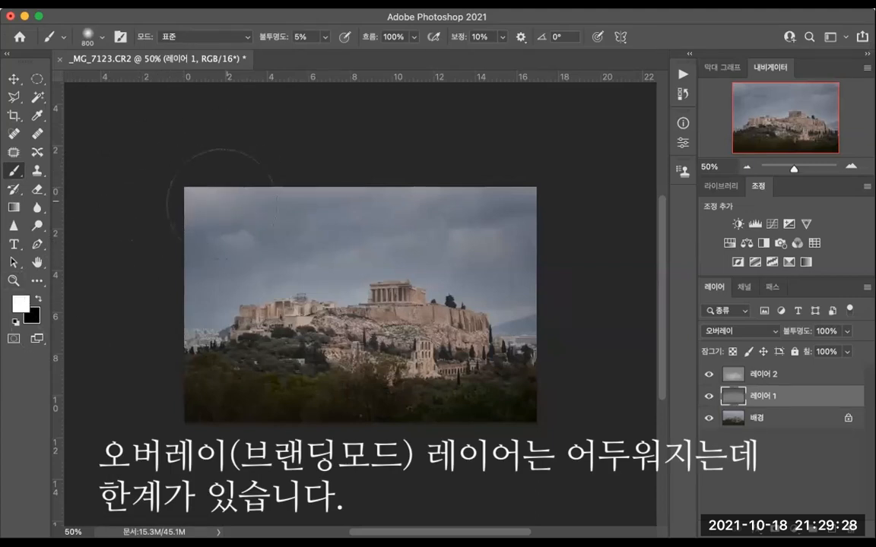
left_click(684, 94)
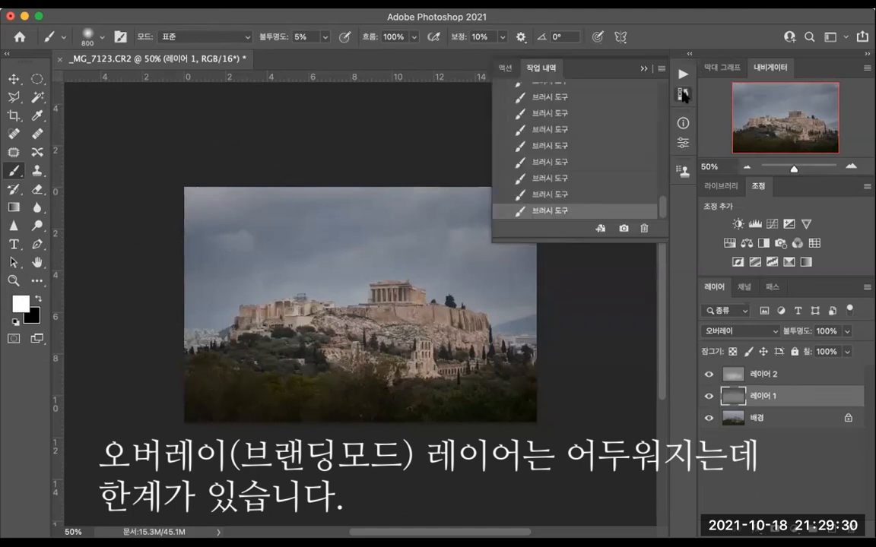
left_click(548, 179)
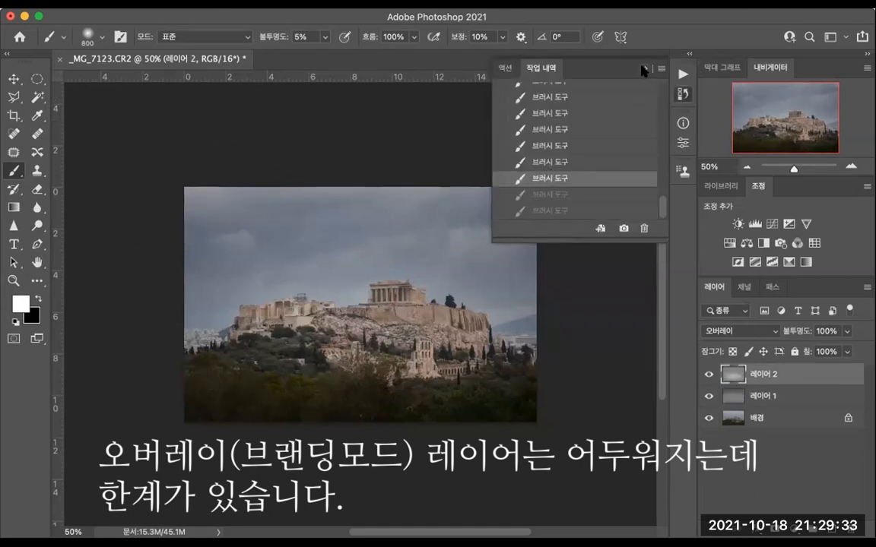
left_click(644, 69)
Darken the sky in black on the first gray layer, and revert to an earlier brush state to remove the excess strokes
left_click(38, 300)
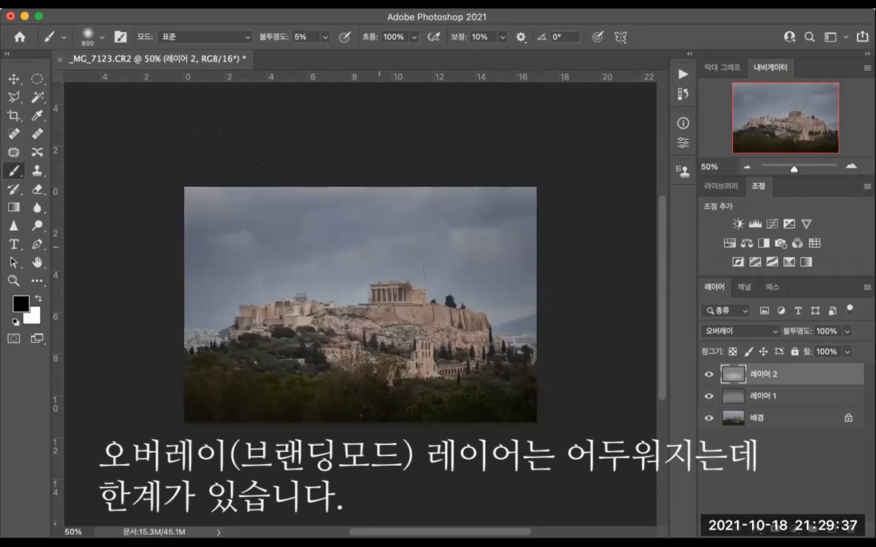
left_click(776, 398)
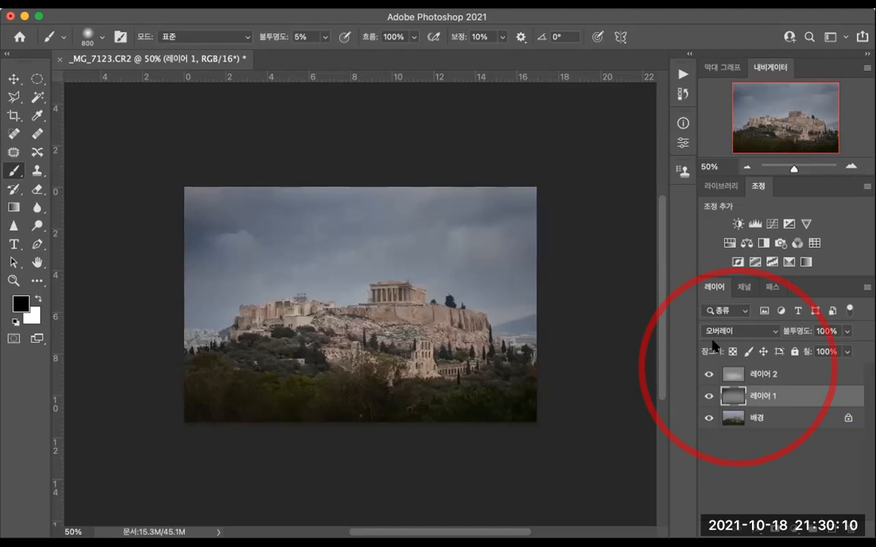
left_click(683, 93)
mouse_move(608, 241)
left_mouse_down()
mouse_move(613, 362)
mouse_move(606, 353)
left_mouse_up()
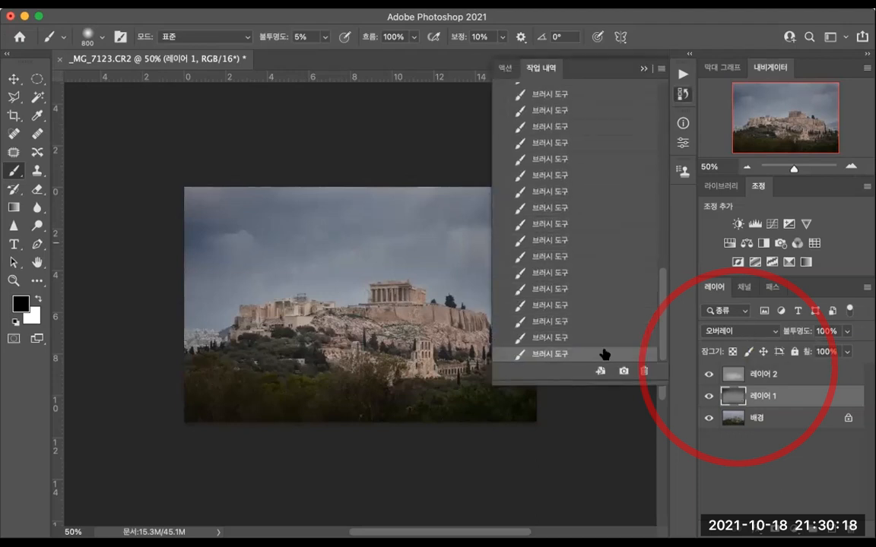
left_click(542, 191)
left_click(540, 175)
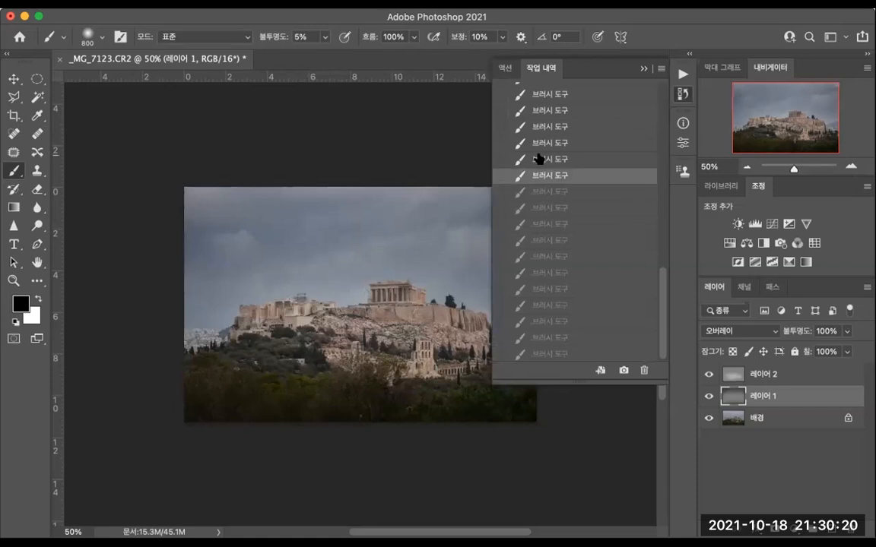
left_click(563, 159)
left_click(644, 70)
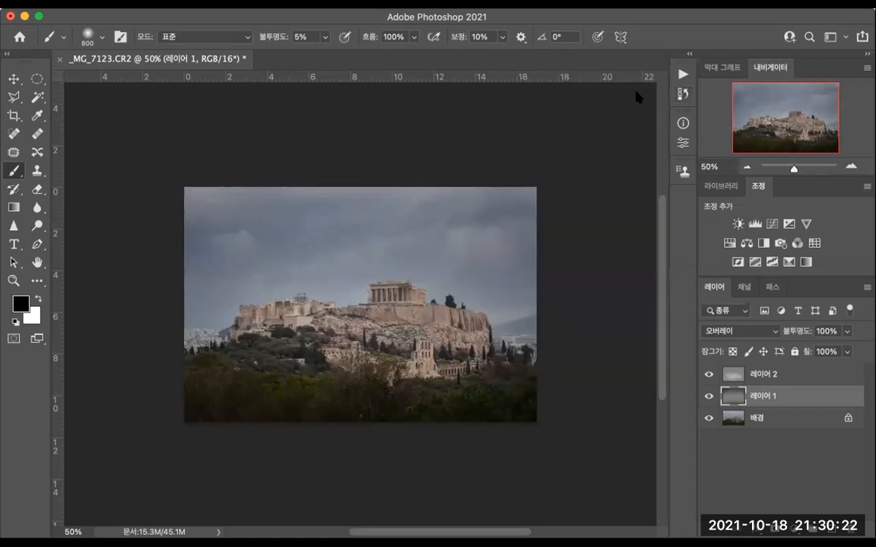
Create a Multiply-mode layer filled with the neutral color white above the brightening layer
left_click(808, 374)
key("ctrl+shift+n")
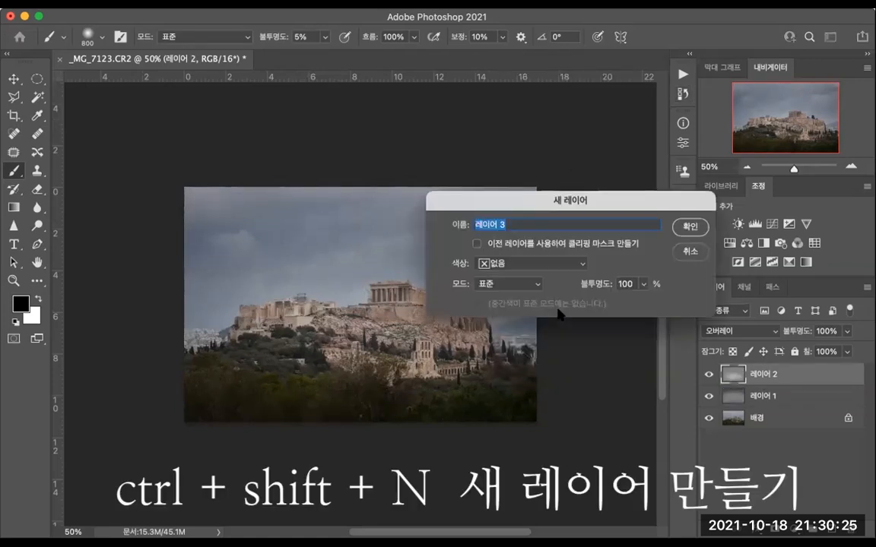
left_click(523, 287)
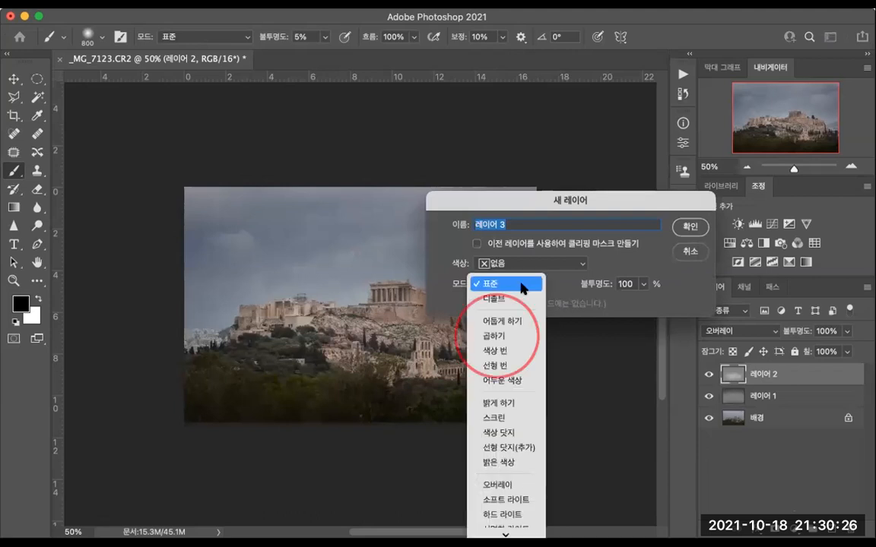
left_click(507, 338)
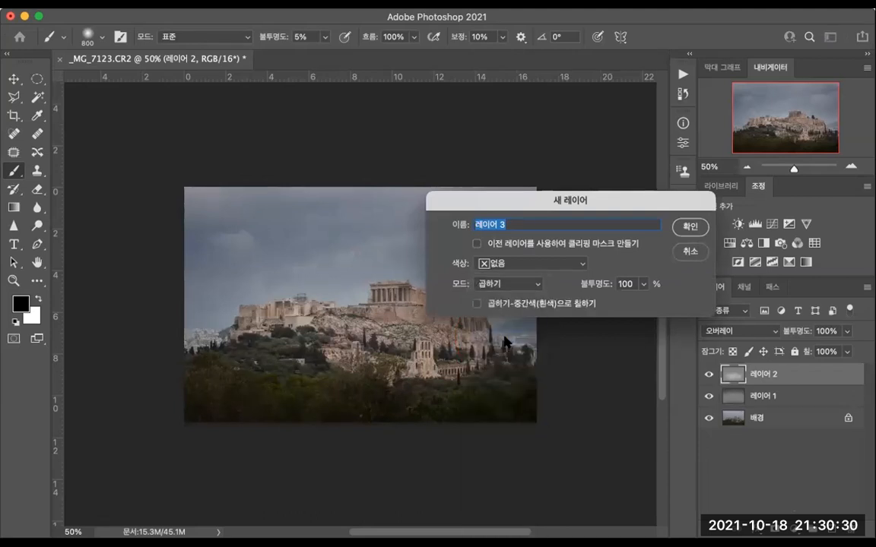
left_click(476, 305)
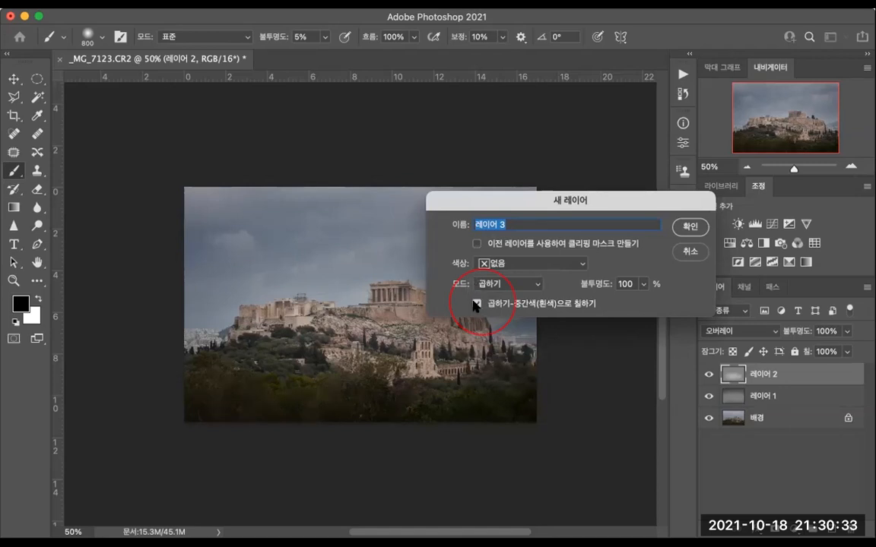
left_click(688, 227)
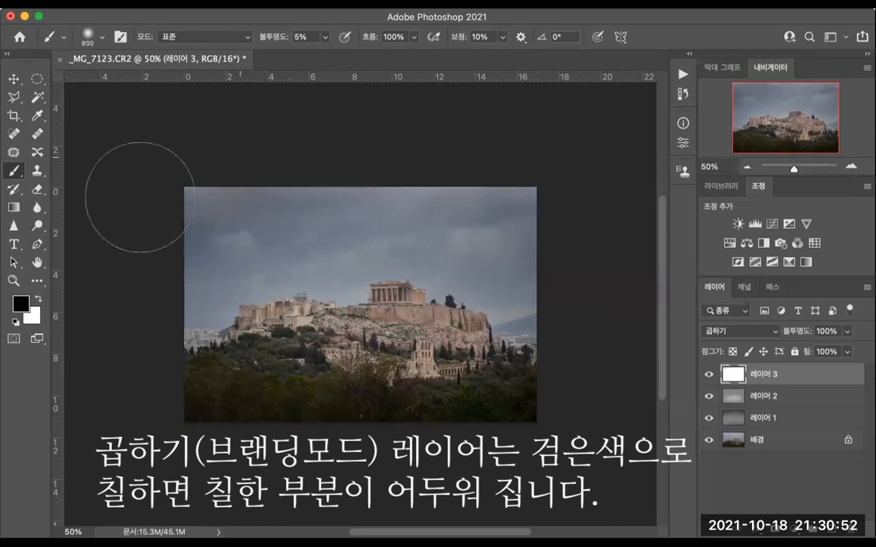
Darken the photo's upper sky and lower edge in black on the Multiply layer, with brush sizes from 600 to 900 px
key("bracketleft")
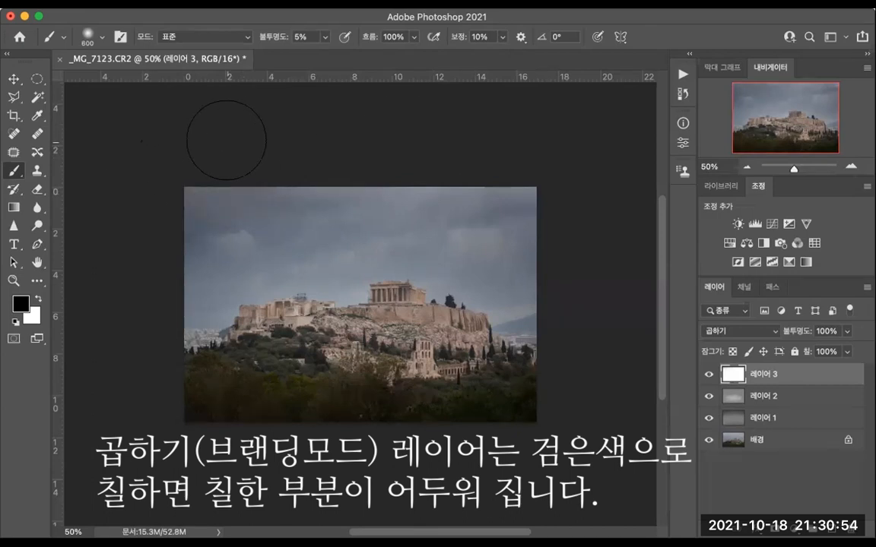
key("bracketright")
key("bracketleft")
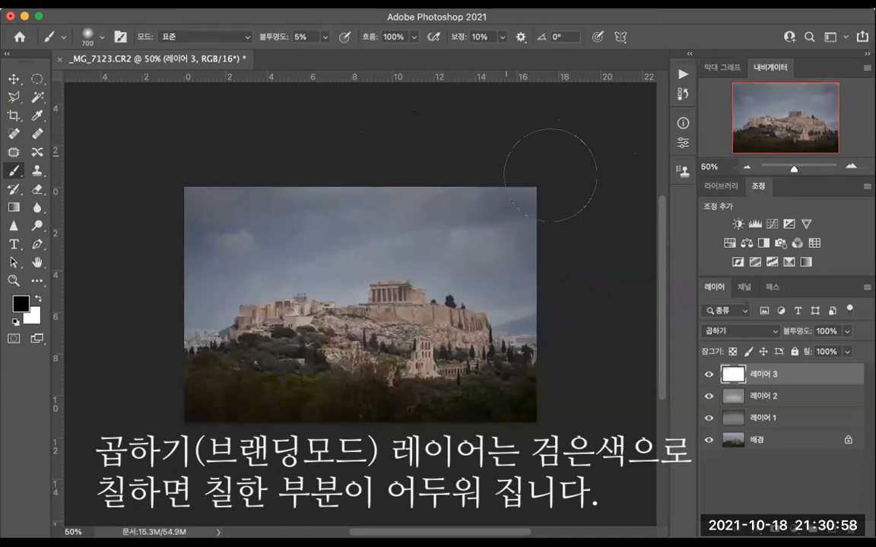
key("bracketright")
key("bracketright")
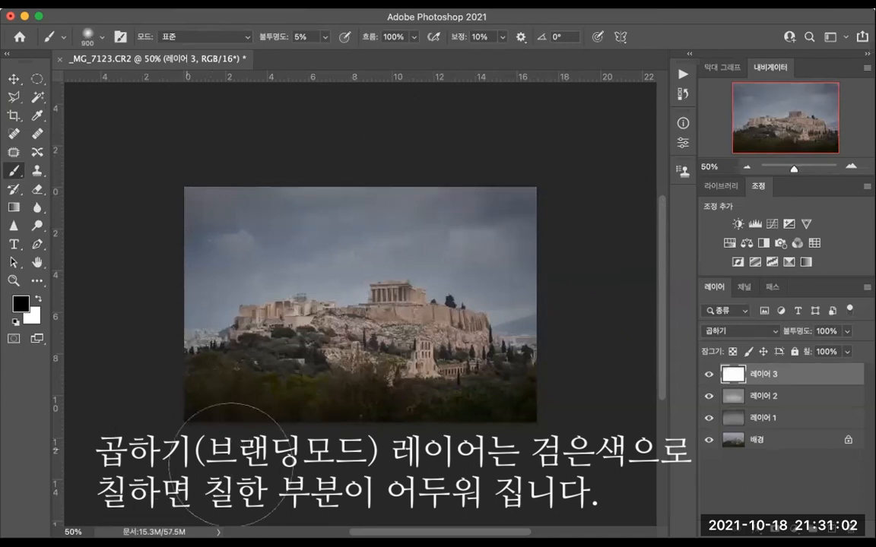
left_click_drag(584, 426, 187, 472)
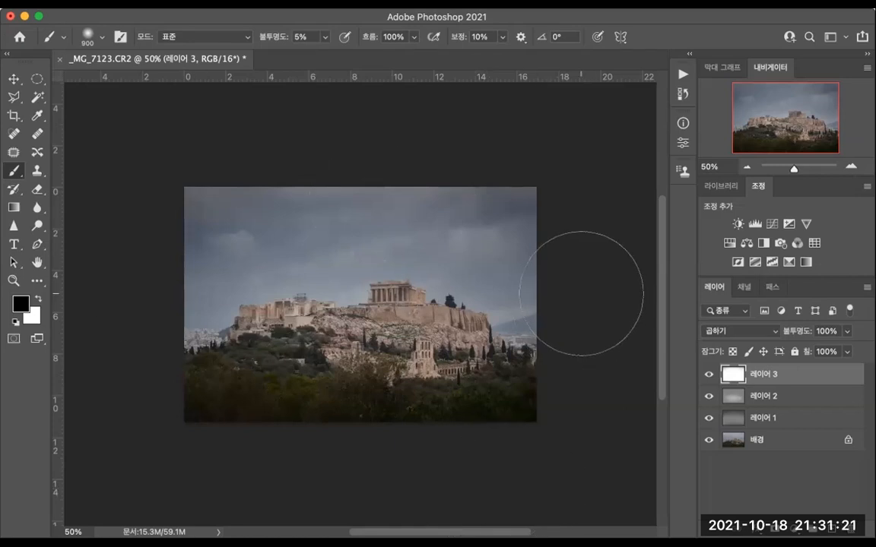
Add a Curves adjustment layer on top and raise the RGB midtones from input 119 to output 131
left_click(772, 223)
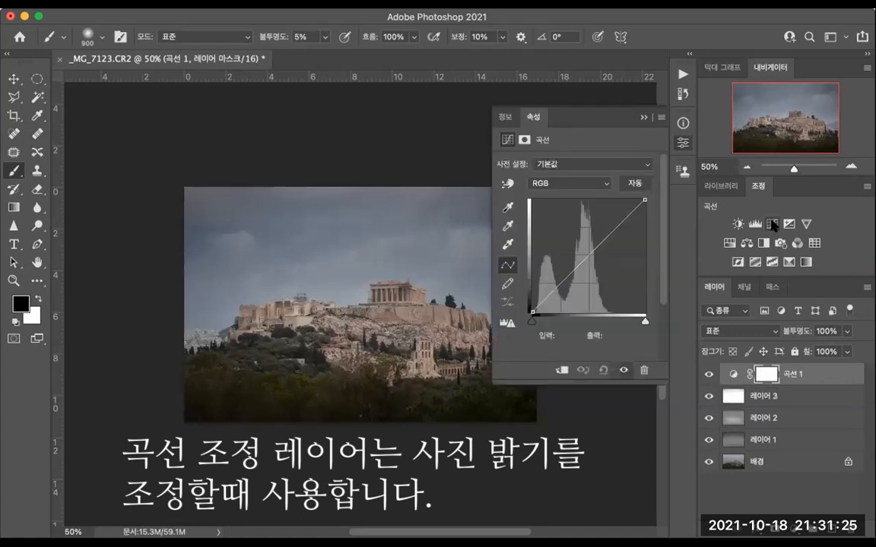
left_click_drag(584, 255, 582, 249)
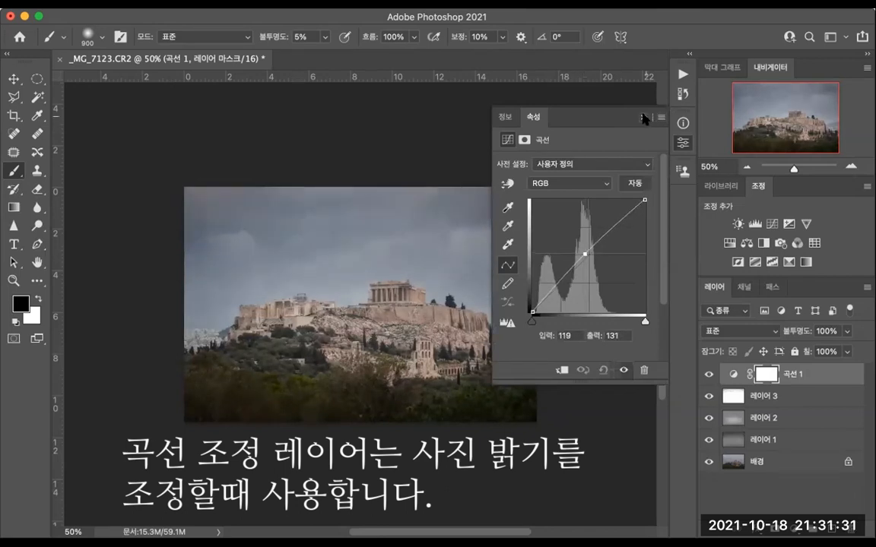
left_click(577, 99)
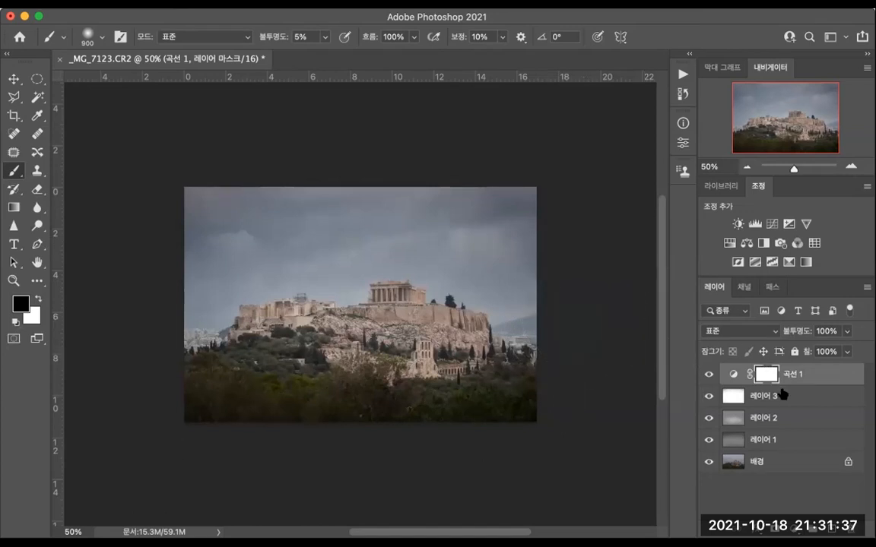
Hide every layer above the background and show them again one by one to compare each layer's effect
left_click_drag(704, 441, 712, 376)
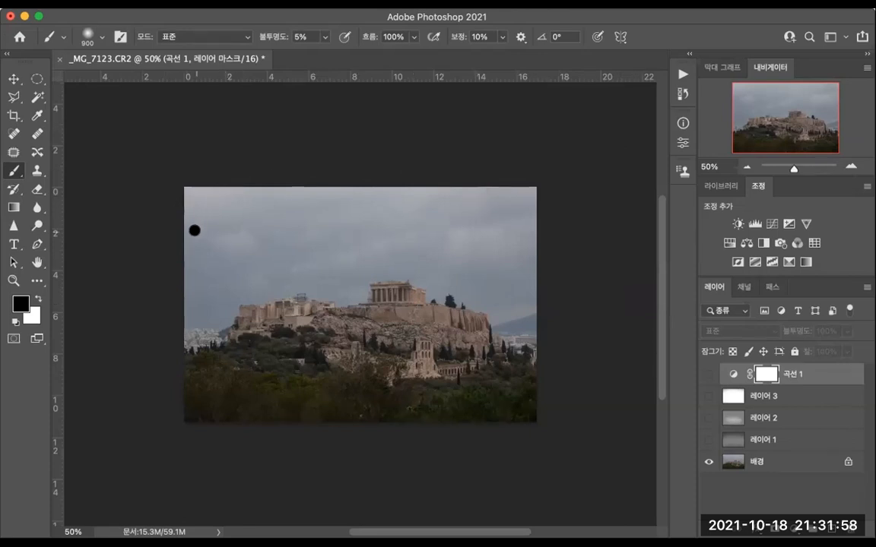
left_click(709, 441)
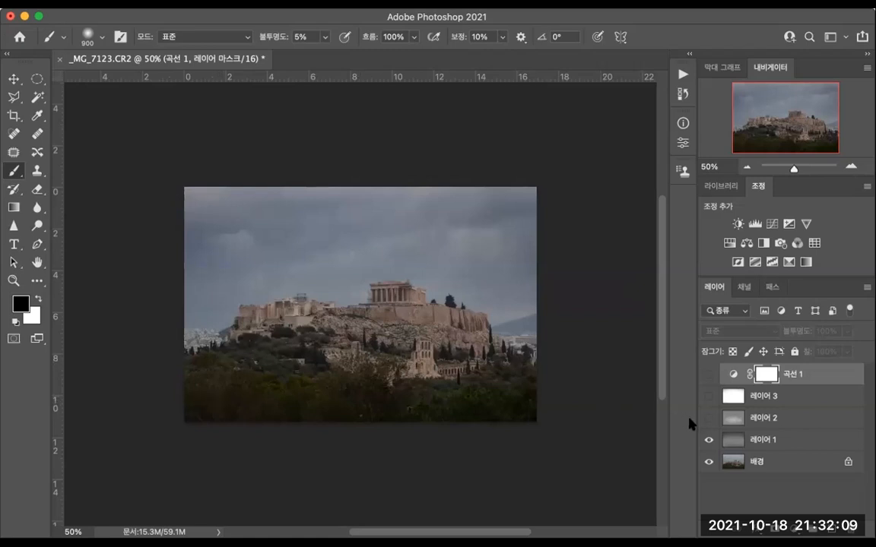
left_click(707, 418)
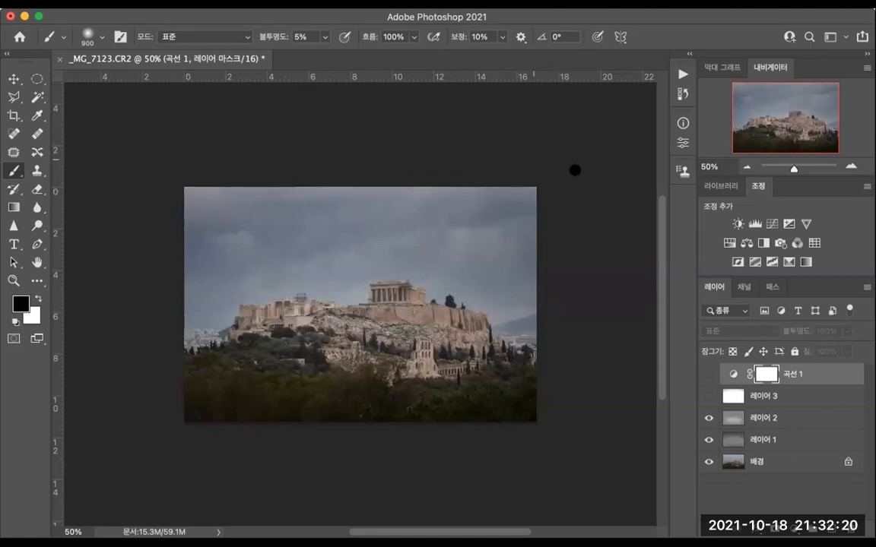
left_click(709, 398)
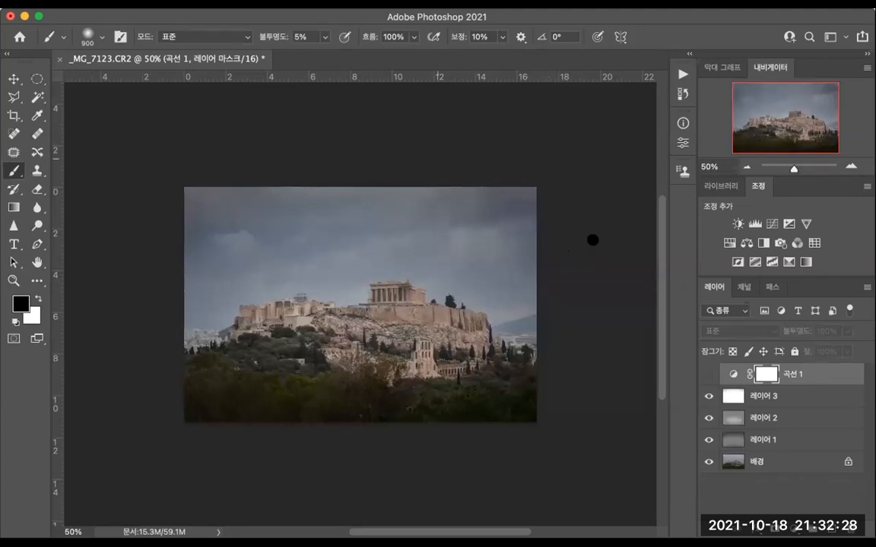
left_click(707, 377)
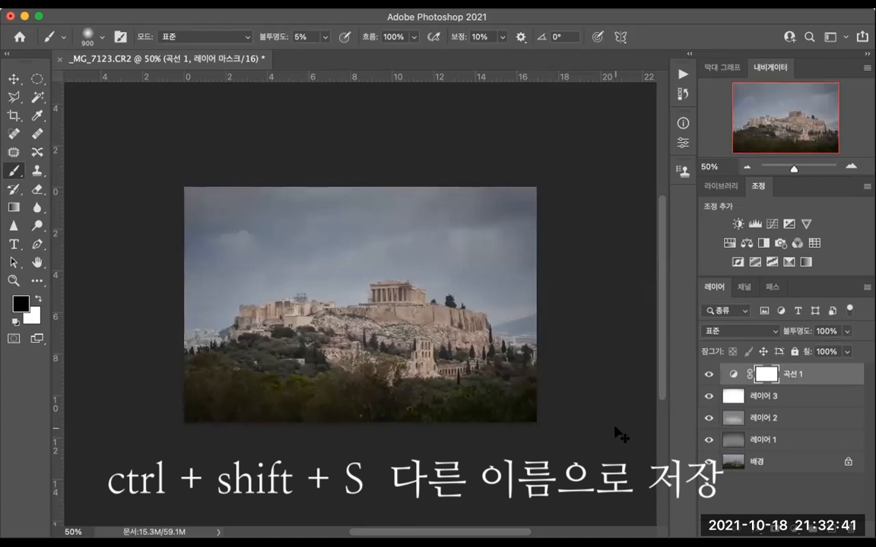
Save the photo as a layered Photoshop file named _MG_7123_5.psd with maximized compatibility
key("super+shift+s")
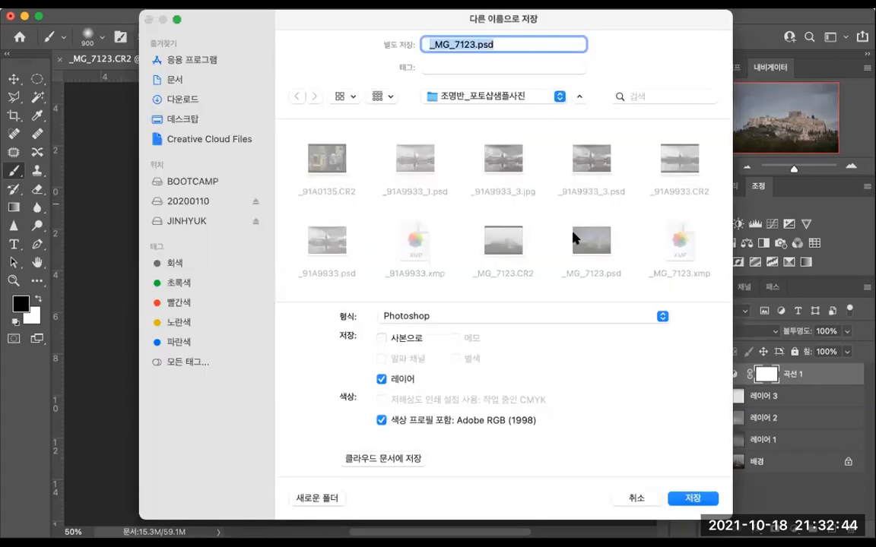
left_click(514, 39)
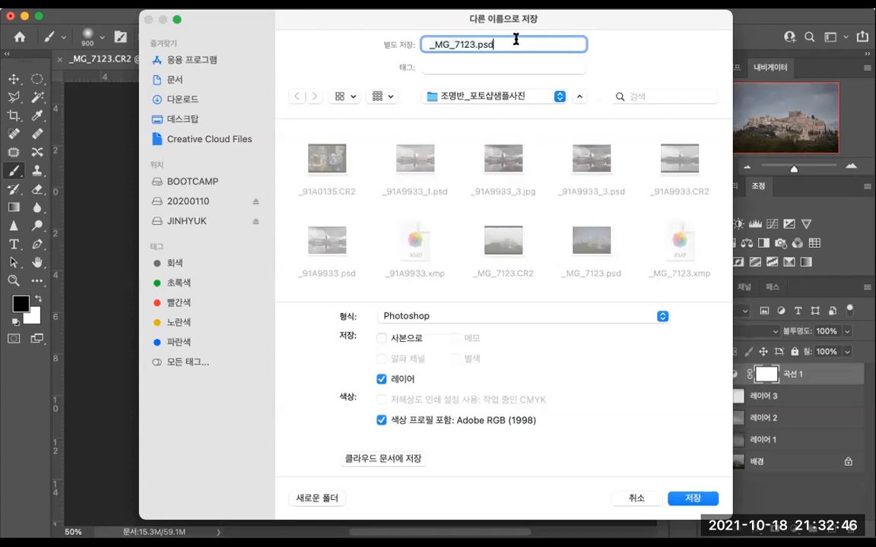
key("Left")
key("Left")
key("Left")
key("Right")
type("_5")
left_click(692, 498)
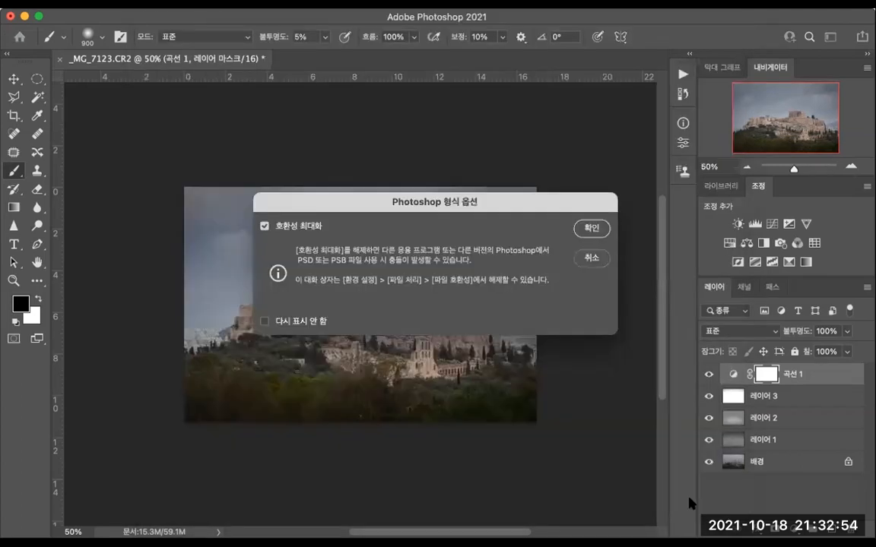
left_click(592, 228)
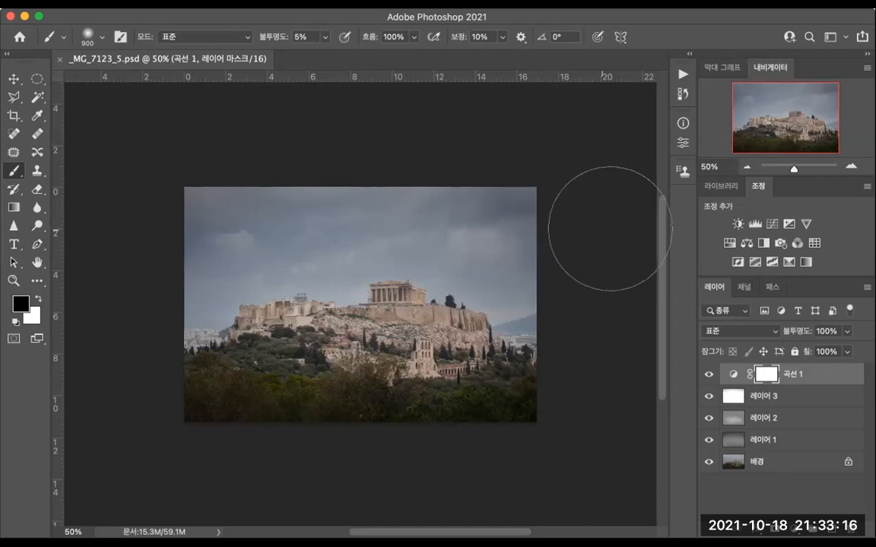
Brighten the Curves adjustment by raising its RGB midtone point to input 113, output 141
left_click(731, 374)
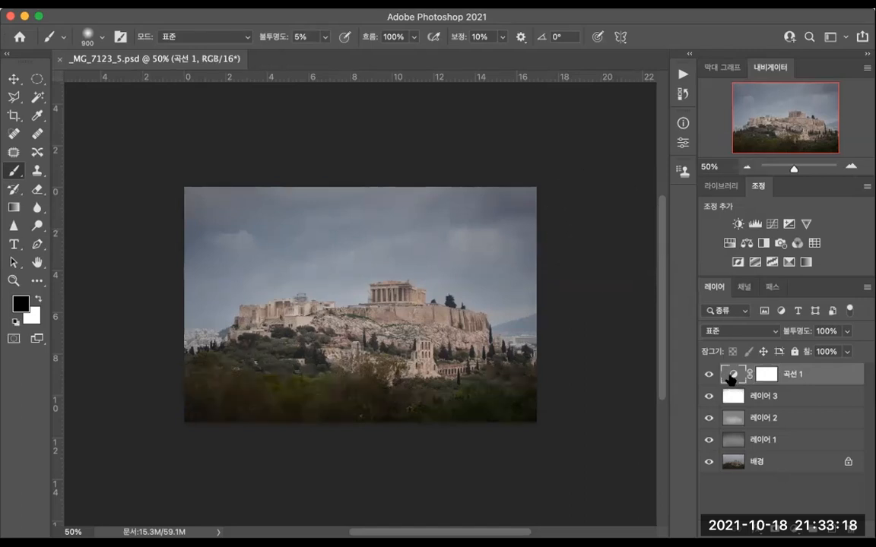
double_click(732, 375)
left_click(583, 251)
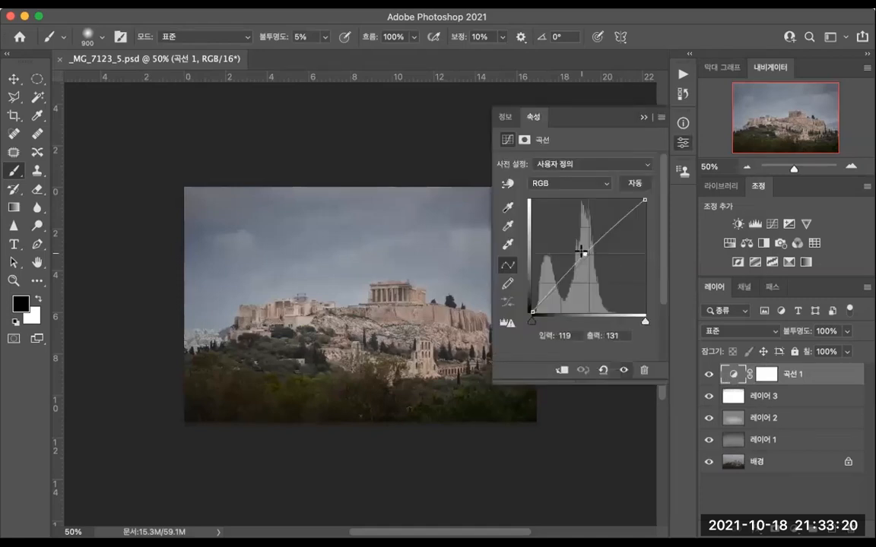
left_click_drag(578, 247, 579, 245)
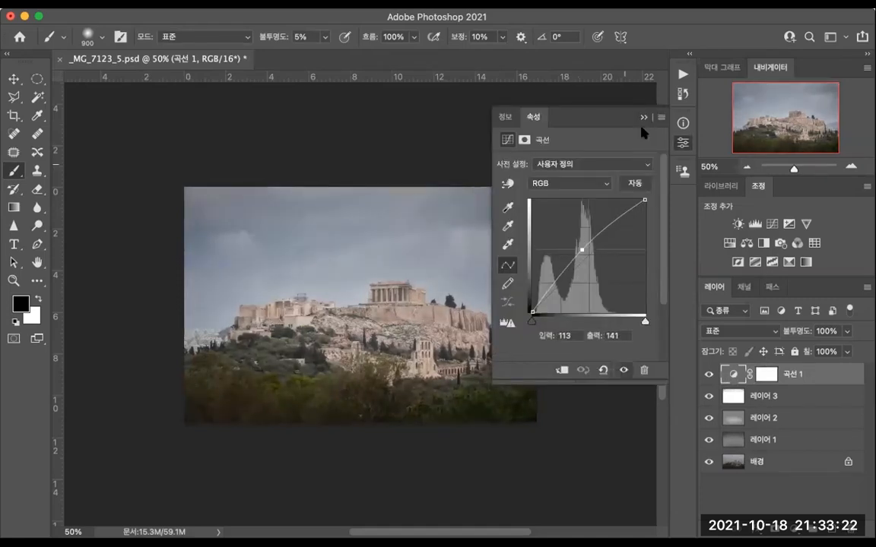
left_click(643, 118)
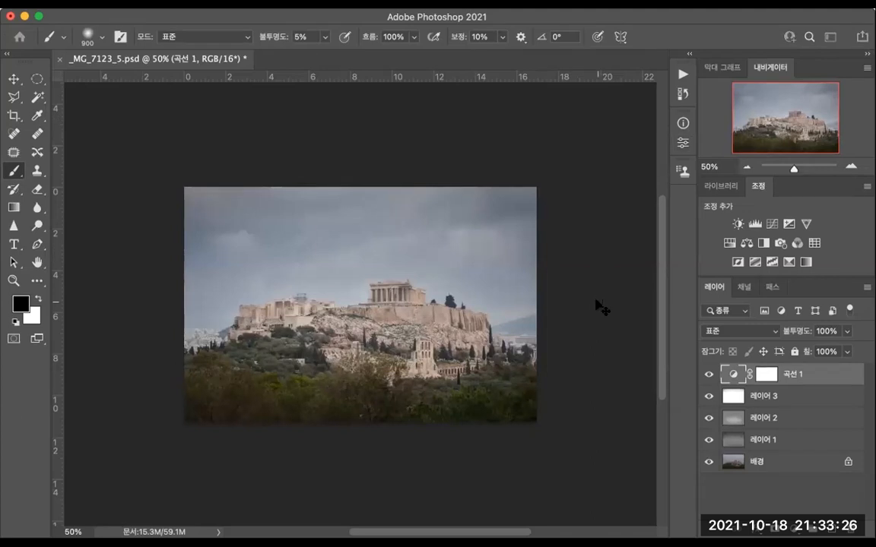
Create a blank white landscape document of 29.7 × 21 cm at 300 ppi in 16-bit RGB
key("super+n")
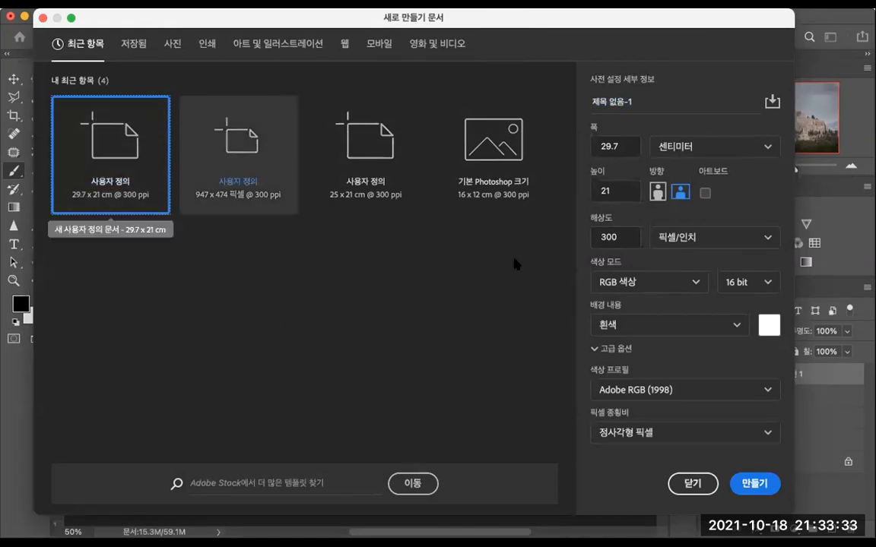
left_click(753, 484)
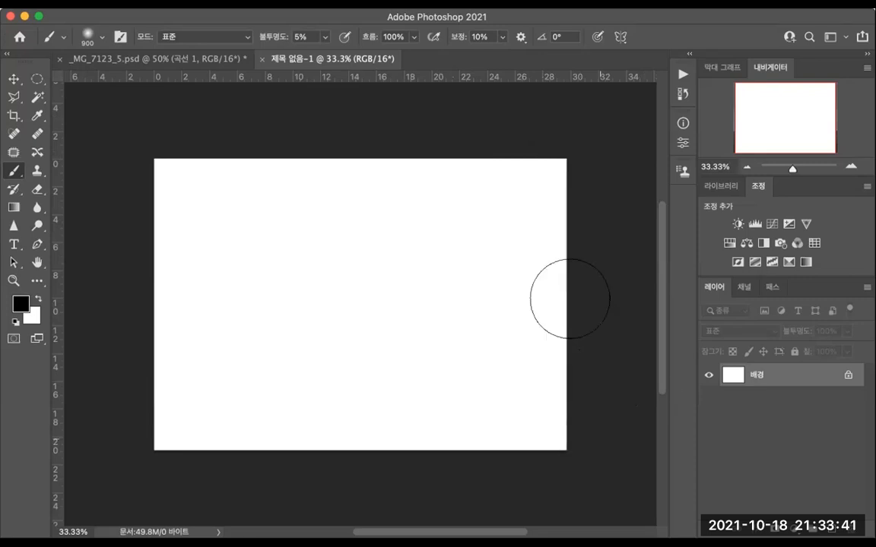
Resize the Acropolis photo to 13 cm wide at 300 pixels/inch, keeping its proportions
left_click(168, 59)
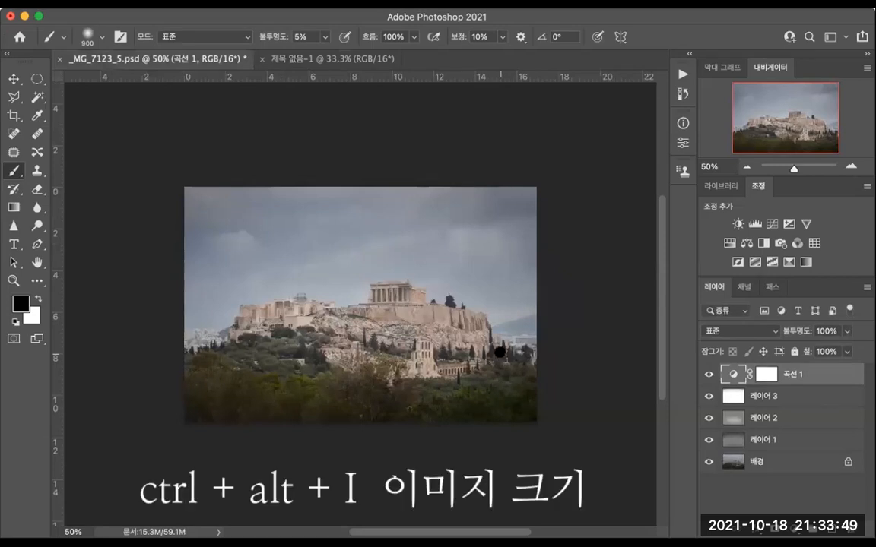
key("ctrl+alt+i")
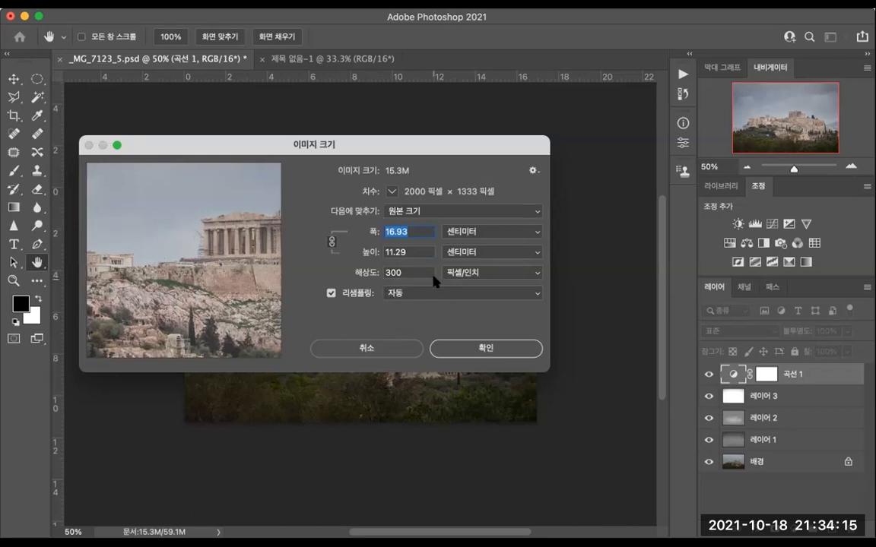
left_click(493, 273)
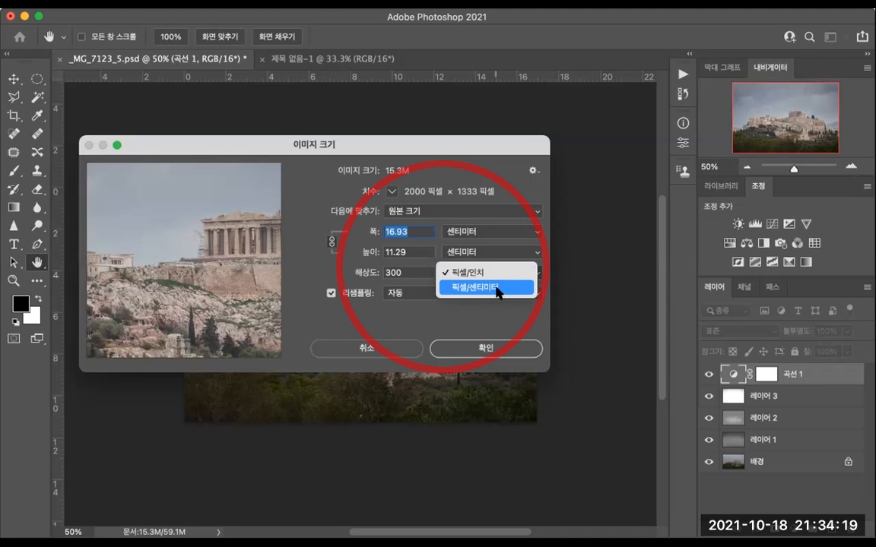
left_click(504, 273)
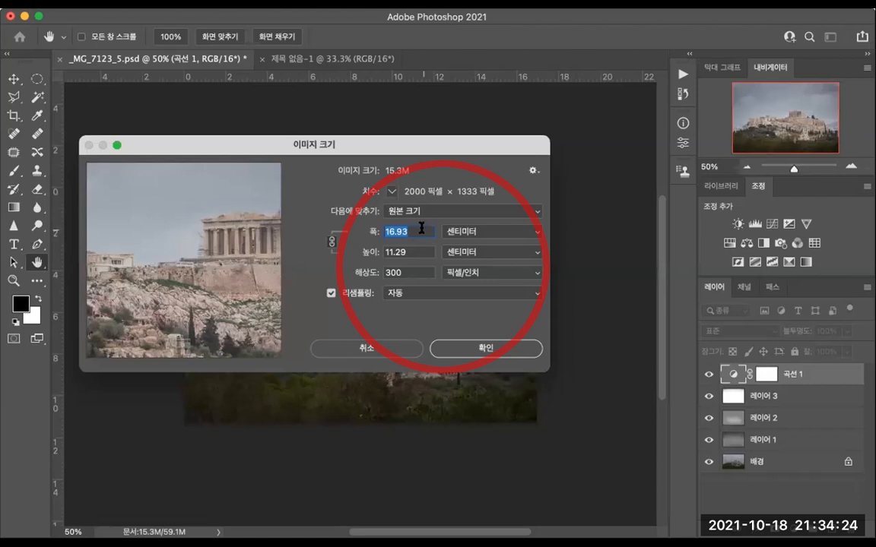
type("13")
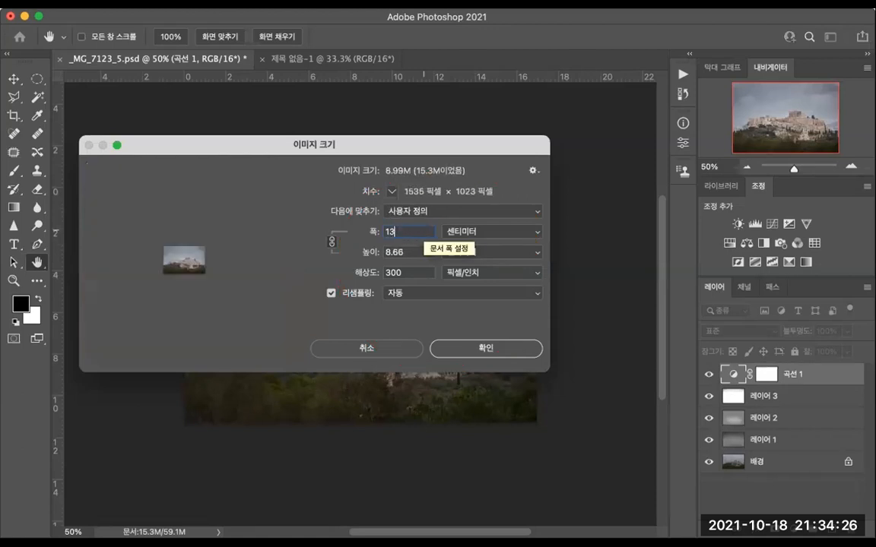
left_click(508, 349)
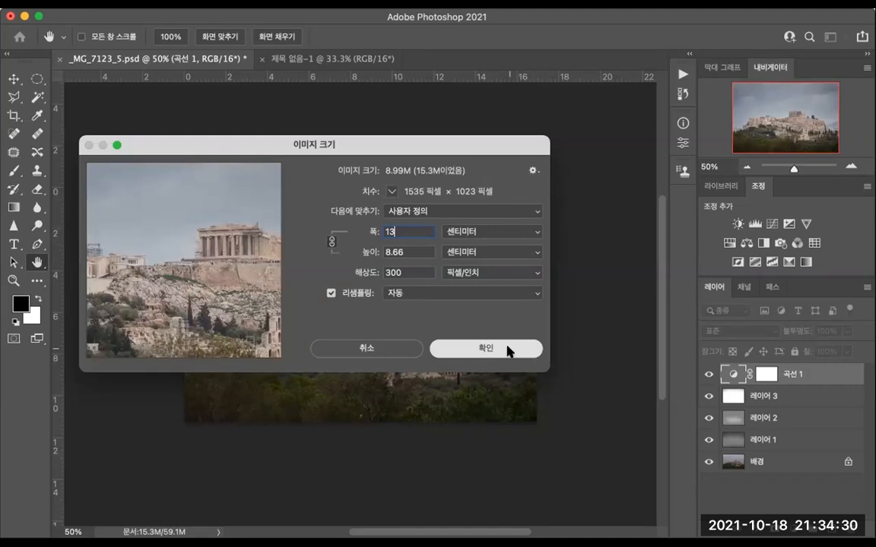
left_click(465, 351)
key("b")
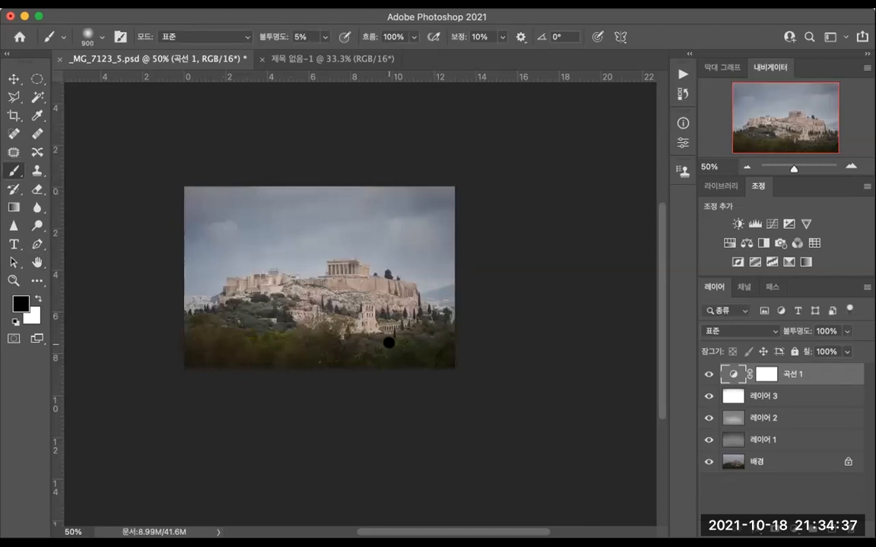
Copy the entire gray Overlay layer 레이어 1 from the photo and paste it into the blank document
left_click(781, 441)
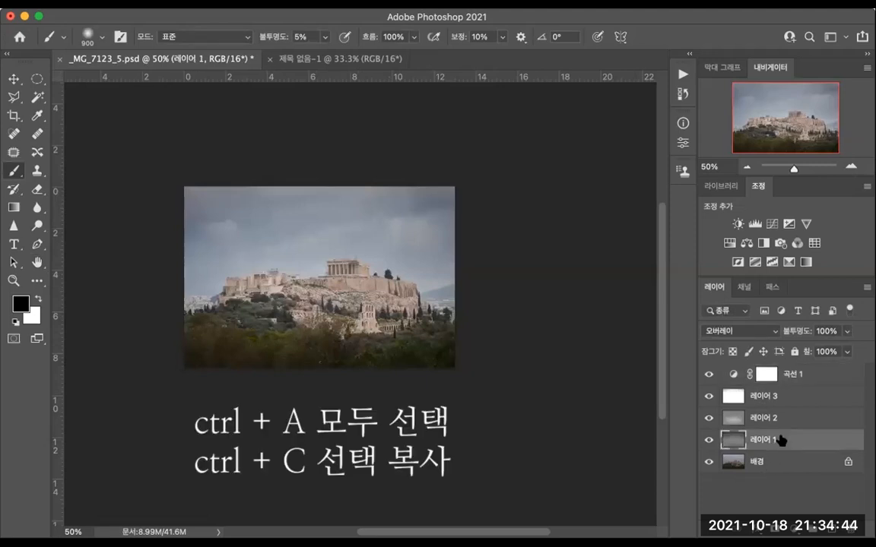
key("ctrl+a")
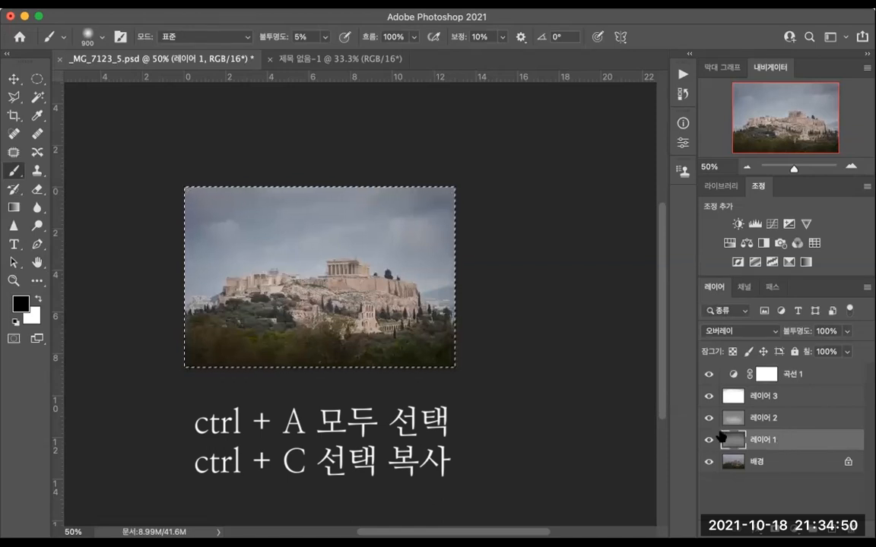
left_click(319, 61)
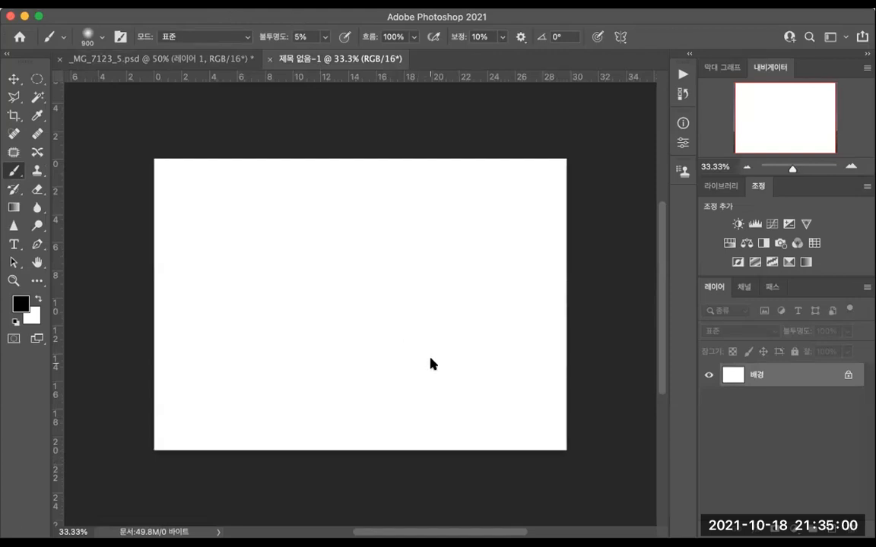
left_click(172, 60)
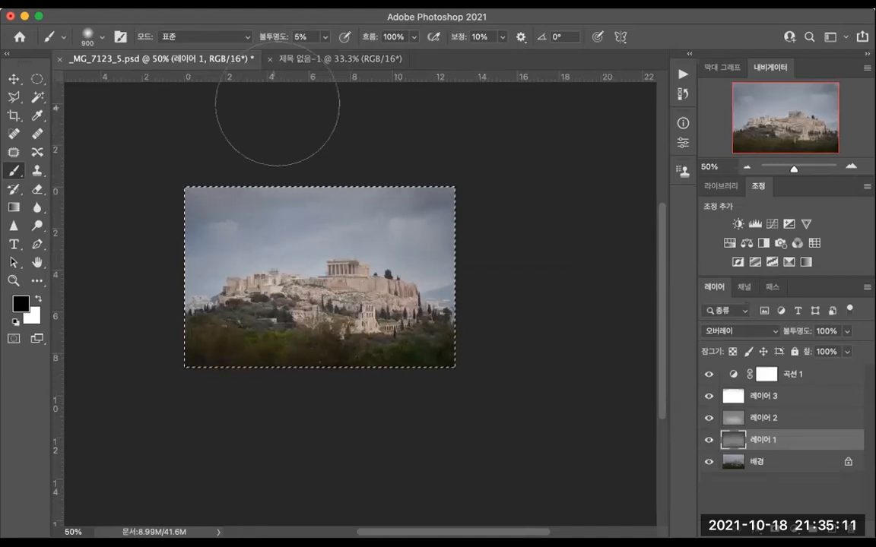
left_click(310, 61)
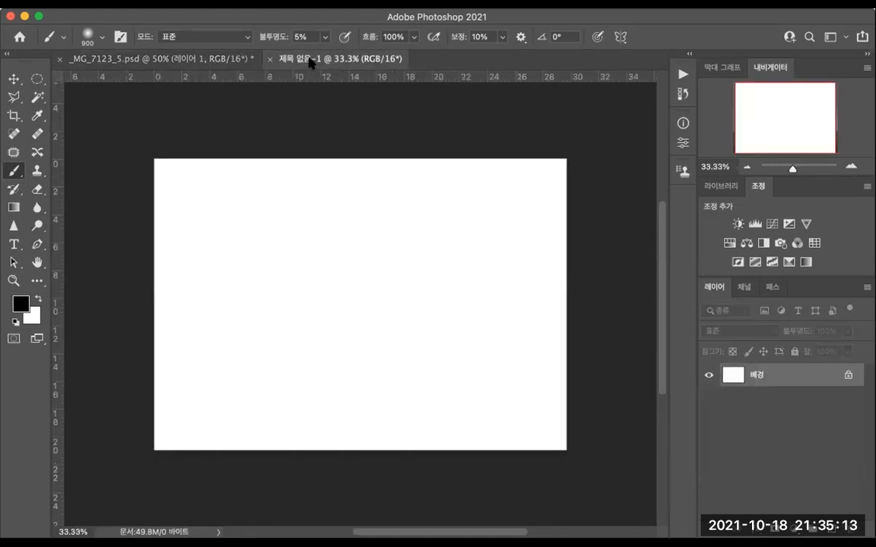
key("ctrl+v")
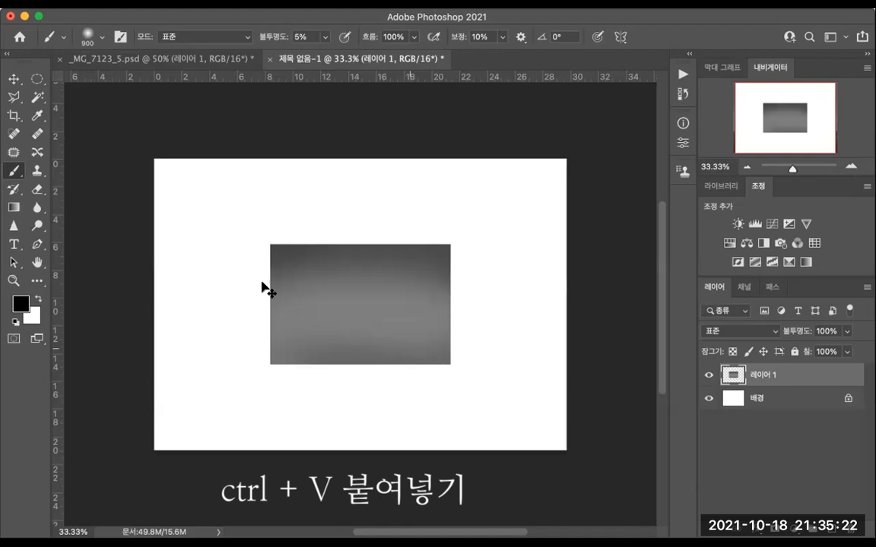
key("v")
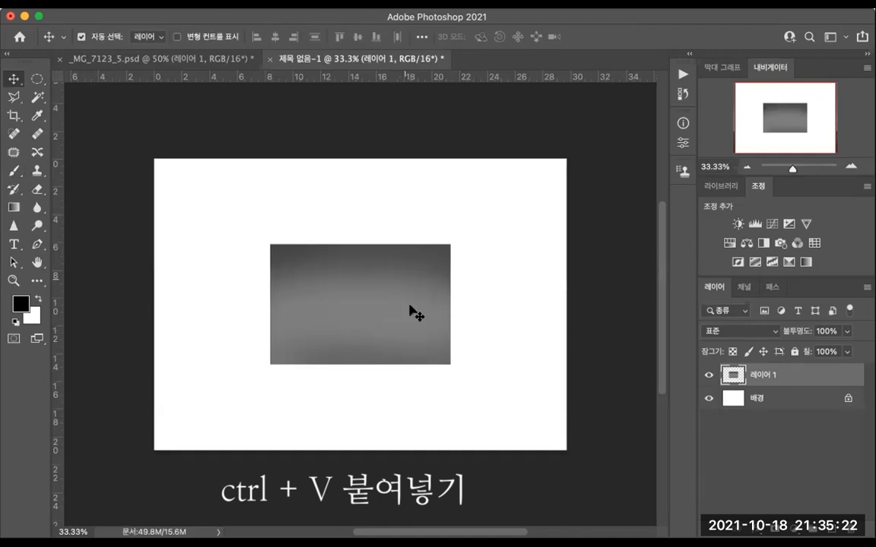
Copy the photo's background layer into the blank document and place it up and to the left of the gray rectangle
left_click(190, 59)
left_click(777, 465)
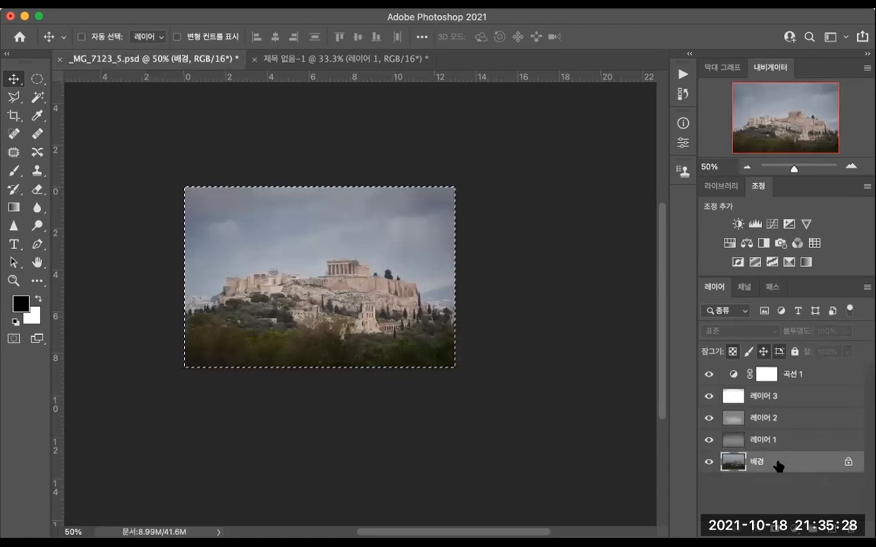
key("super+c")
left_click(352, 60)
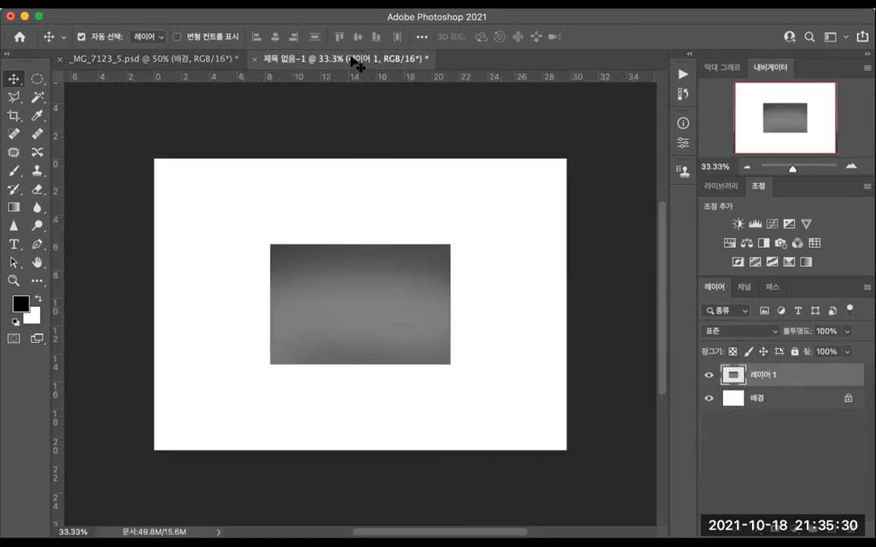
key("super+v")
left_click_drag(397, 282, 305, 246)
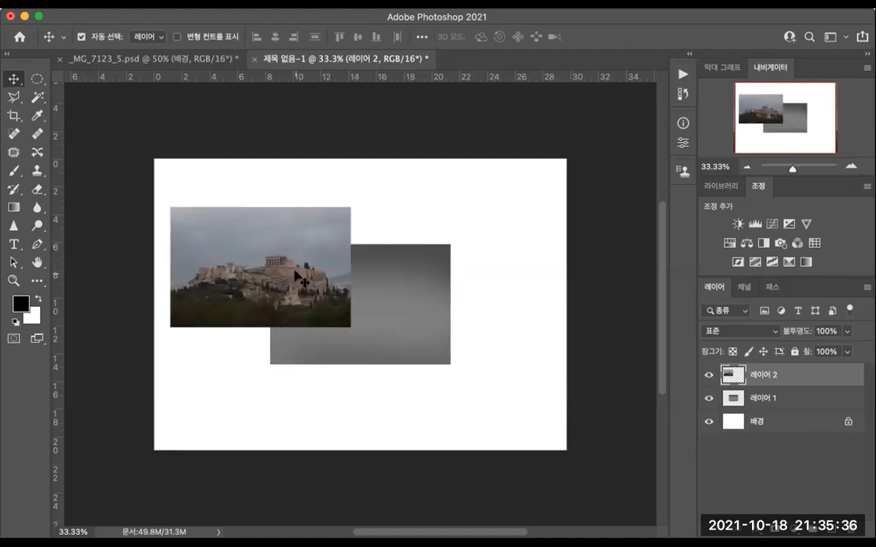
Delete both pasted layers from the blank document, leaving only its white background
left_click(792, 397, "shift")
double_click(818, 399)
key("Escape")
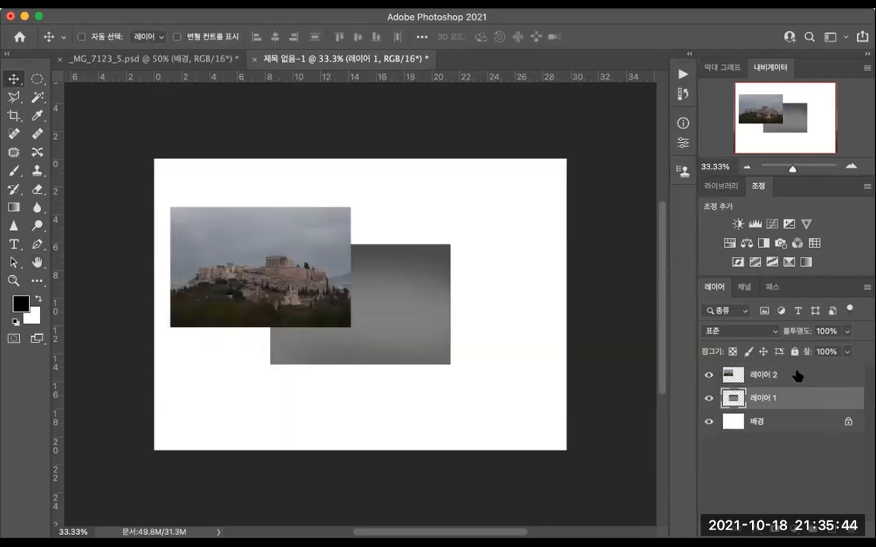
left_click(797, 376, "super")
left_click_drag(797, 377, 846, 491)
Merge all visible layers of _MG_7123_5.psd, comparing the stack before and after the merge
left_click(187, 60)
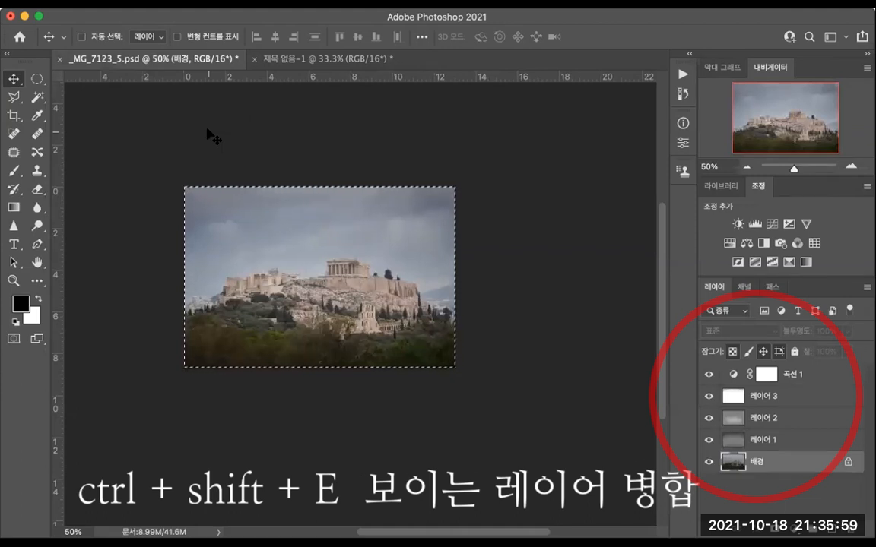
key("super+shift+e")
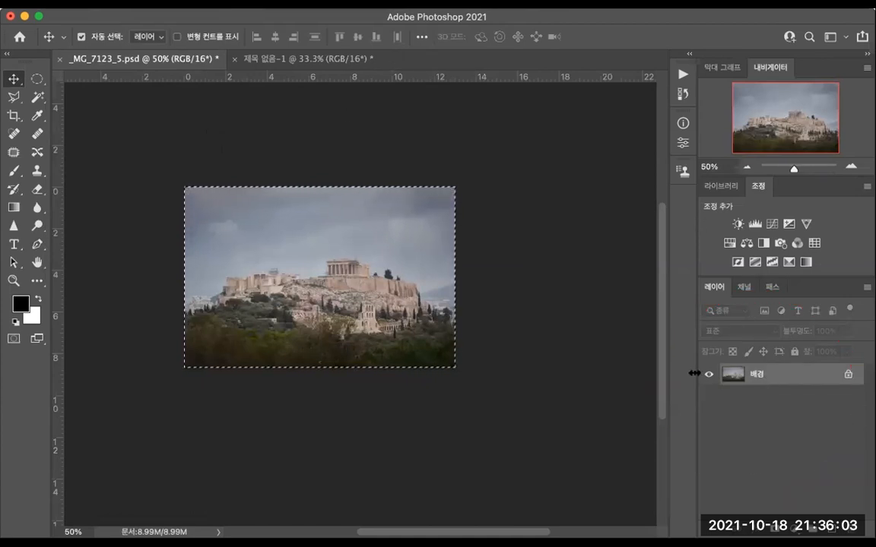
key("super+z")
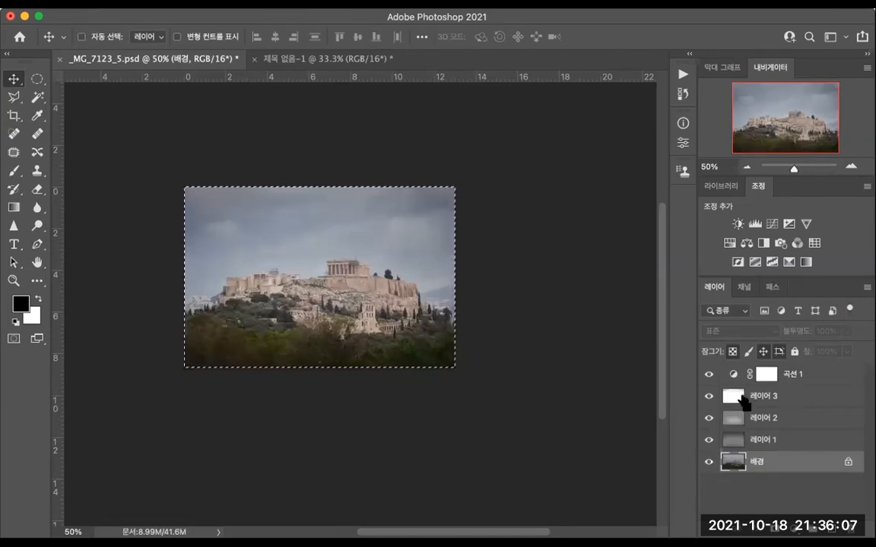
key("super+shift+z")
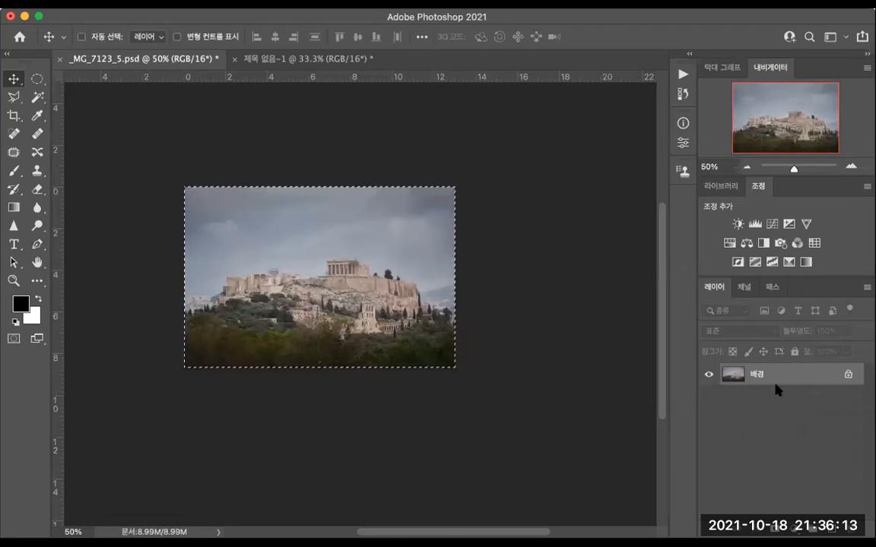
Copy the merged photo into the blank document, place it in the upper part of the right half, and return to _MG_7123_5.psd
key("super+c")
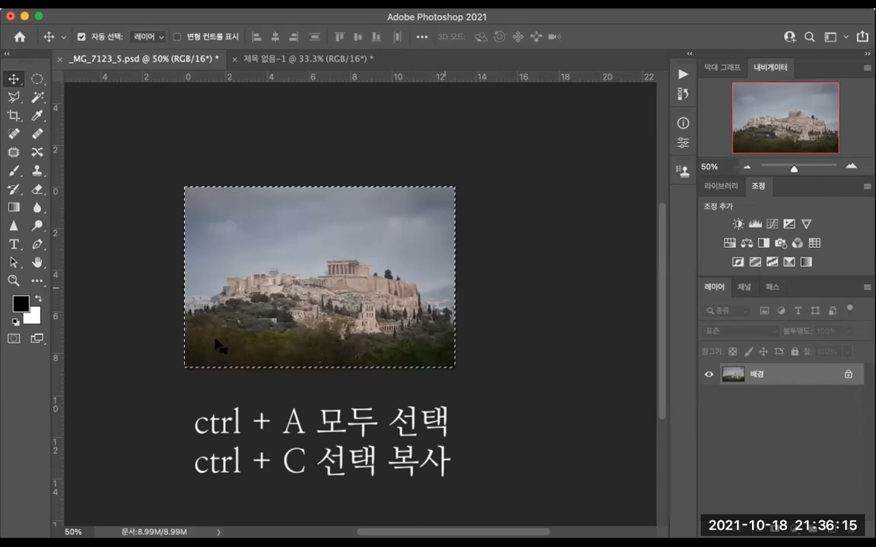
left_click(288, 60)
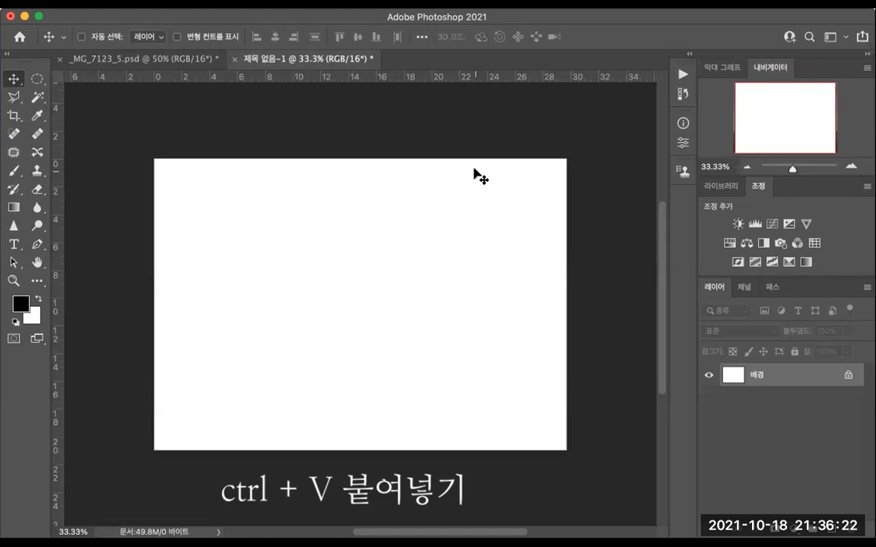
key("super+v")
left_click_drag(380, 304, 467, 263)
left_click(143, 59)
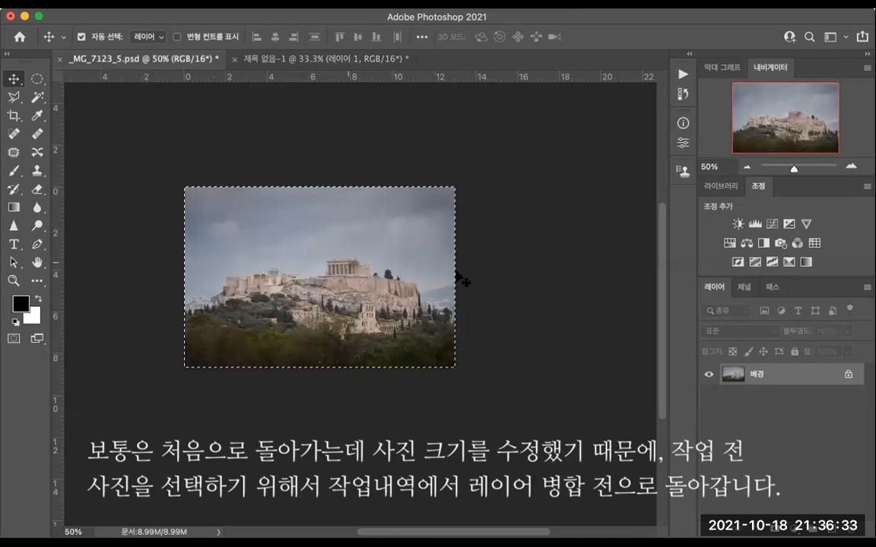
Step _MG_7123_5.psd back in its history to the canvas selection state just before the visible layers were merged
left_click(675, 94)
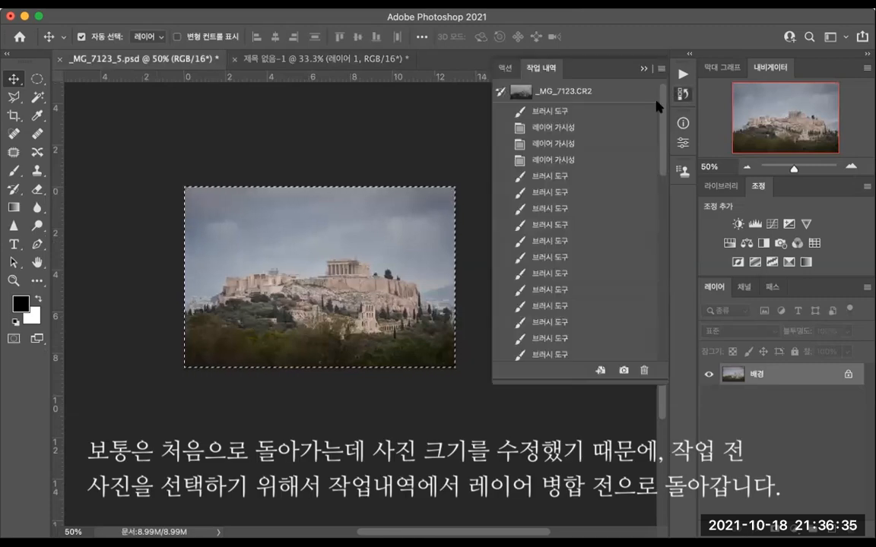
left_click(655, 97)
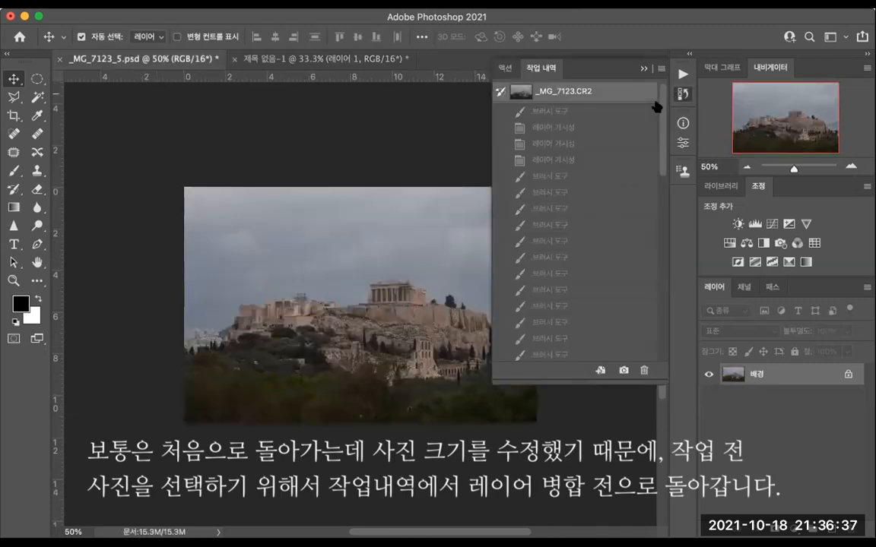
scroll(592, 298, "down", 10)
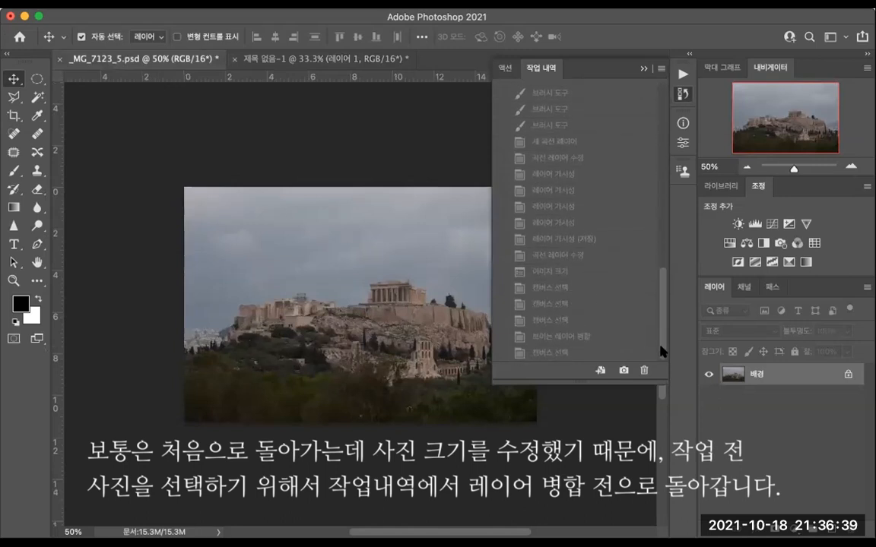
left_click(579, 352)
left_click(566, 335)
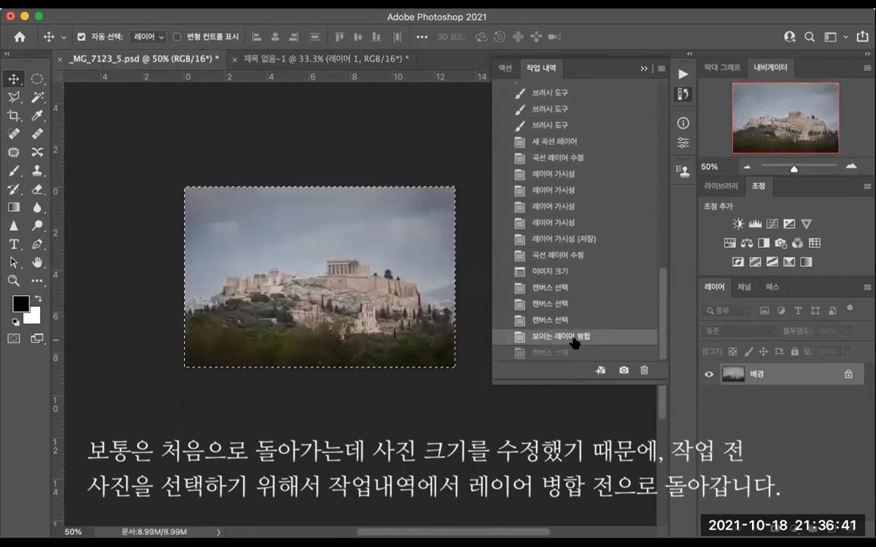
left_click(565, 321)
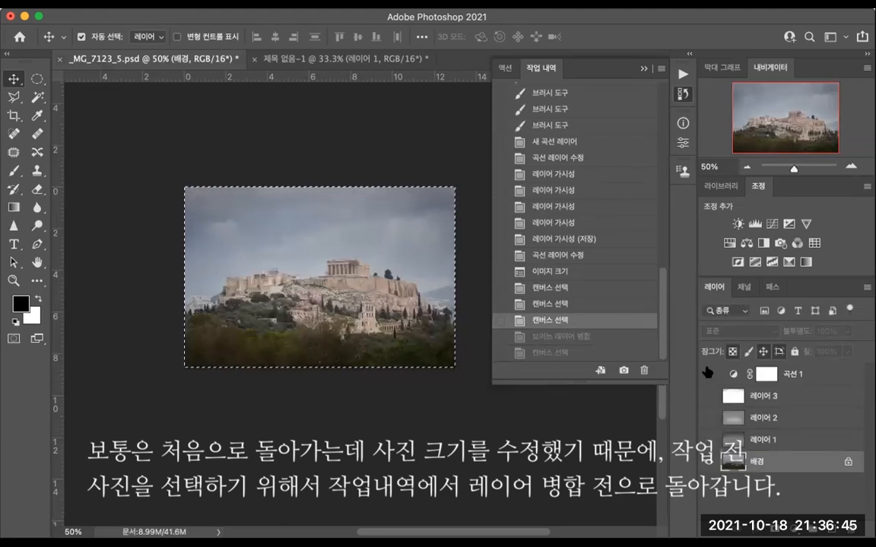
Hide all layers above the background, copy the whole original photo, and paste it into the untitled document
left_click_drag(707, 373, 711, 432)
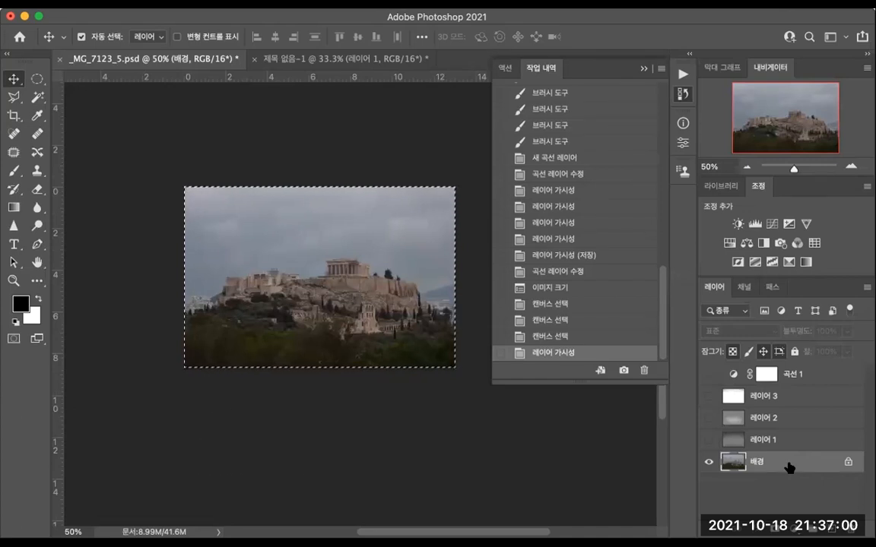
key("super+c")
key("super+a")
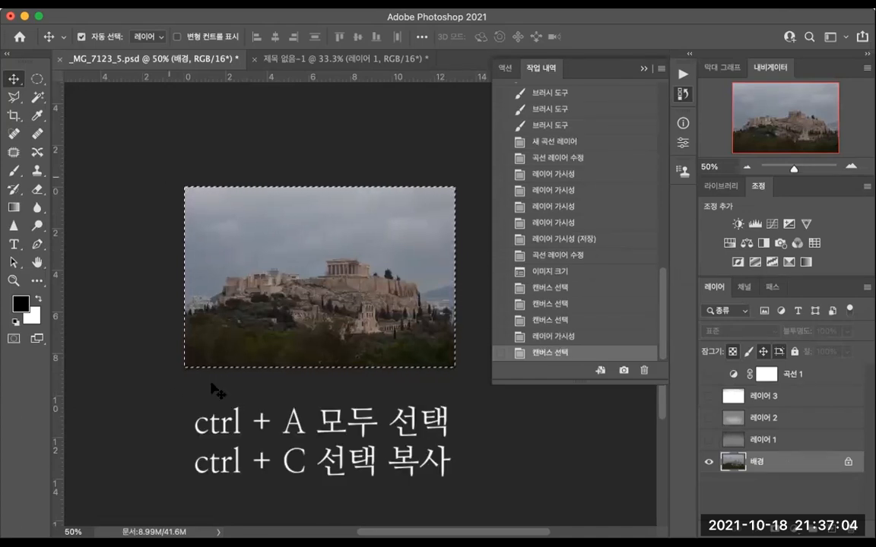
left_click(311, 58)
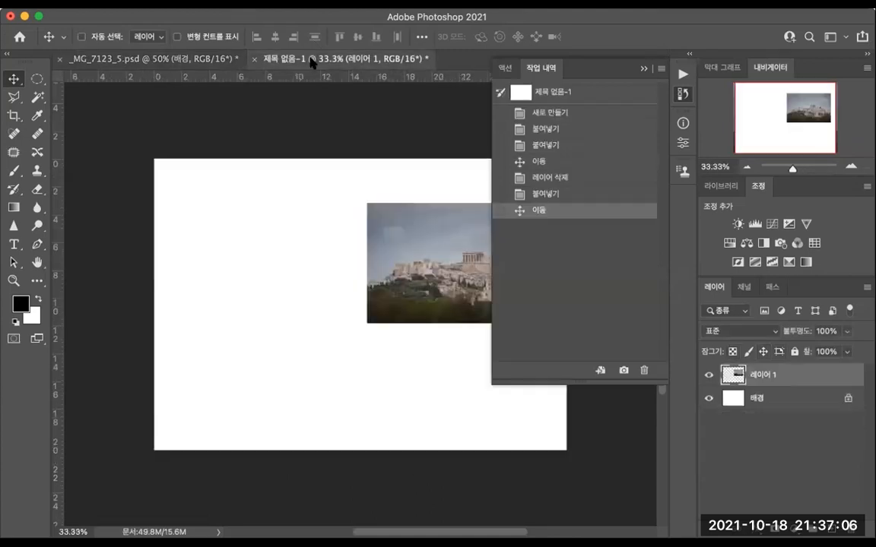
key("super+v")
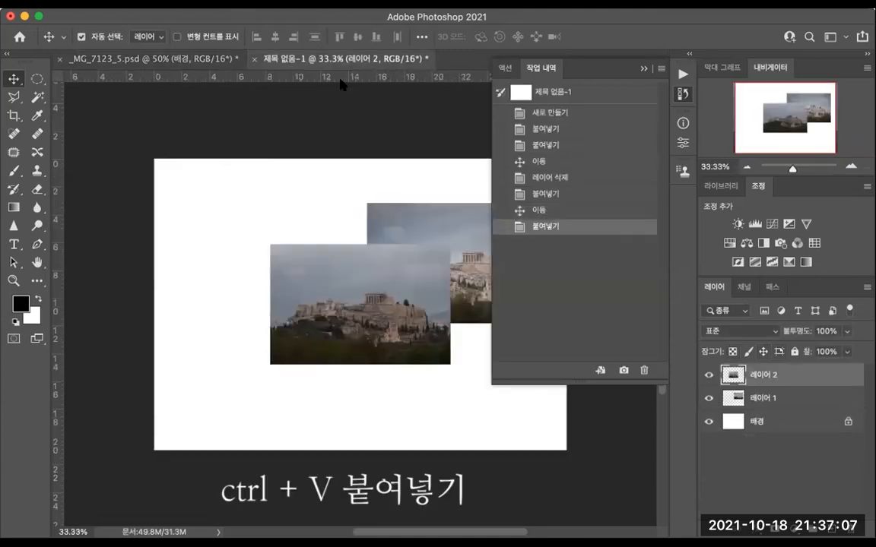
Place the original photo in the left half of the page, level the edited photo with it, and nudge both together
left_click(644, 69)
left_click_drag(365, 332, 270, 306)
left_click_drag(419, 276, 423, 290)
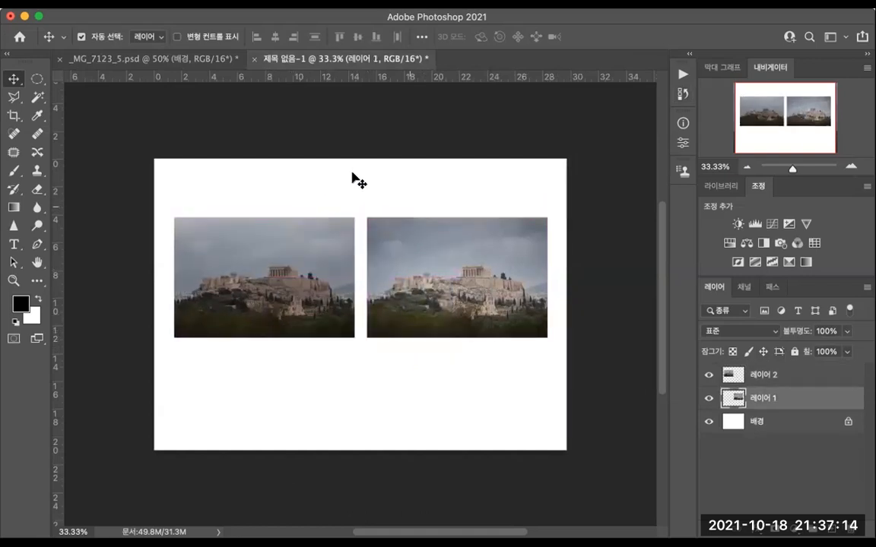
left_click_drag(300, 189, 437, 319)
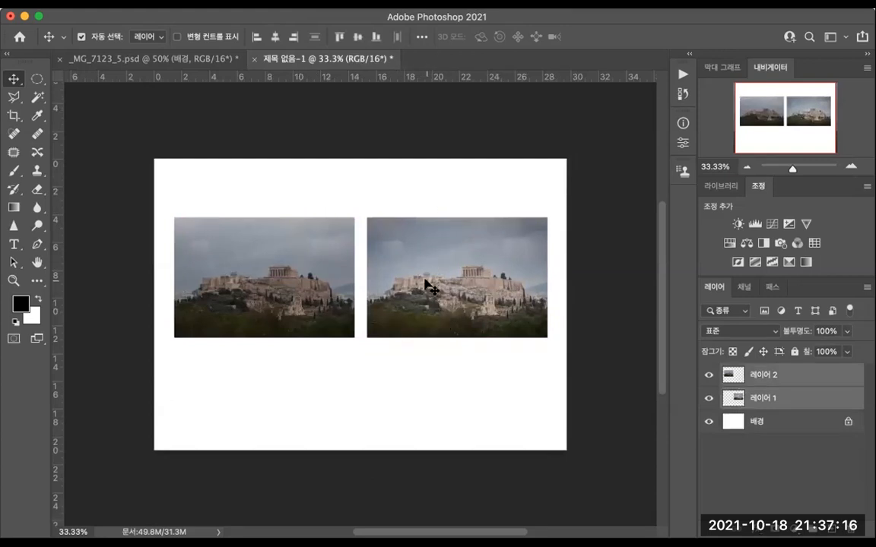
left_click_drag(423, 274, 422, 279)
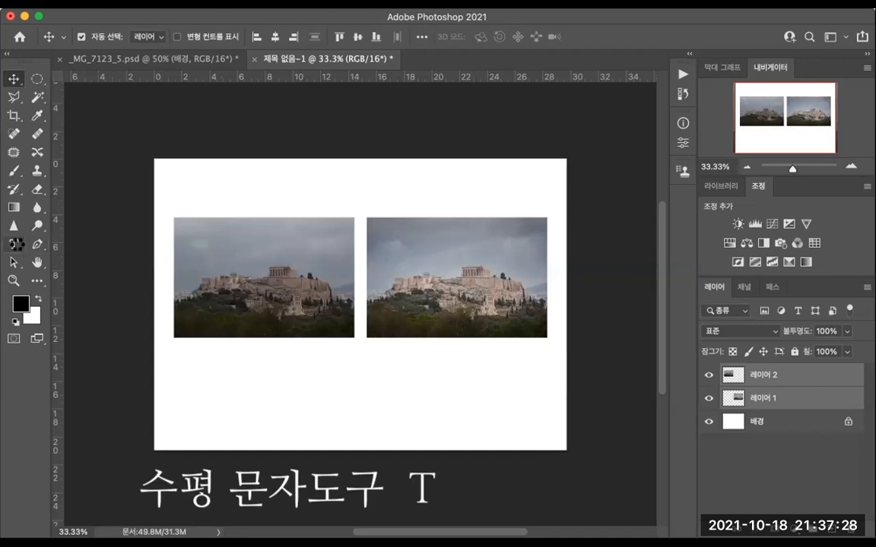
Add the horizontal text caption 보정전 below the original photo and set its size to 30 pt
left_click_drag(15, 247, 52, 244)
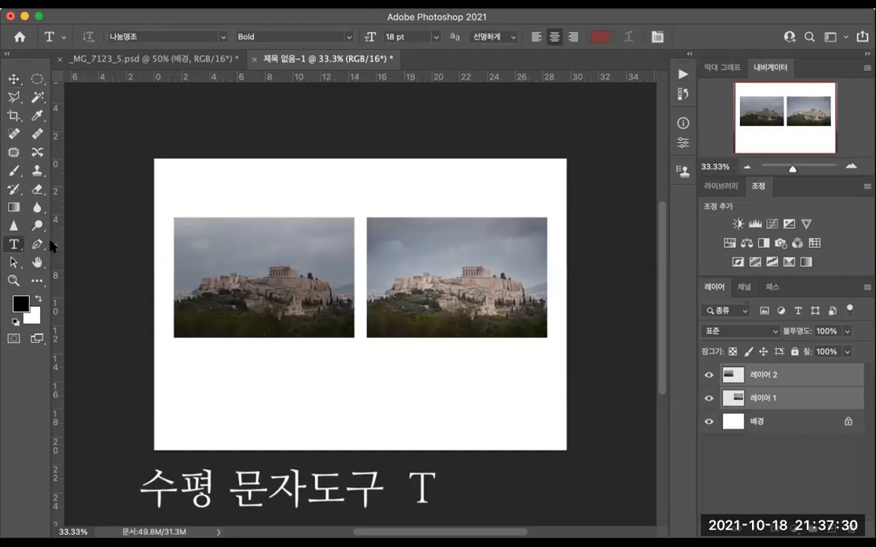
left_click(223, 385)
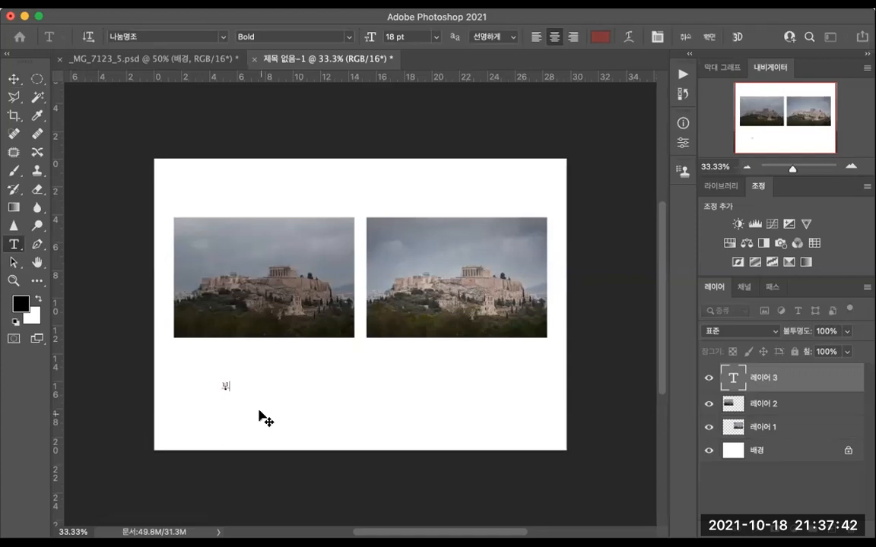
type("제")
key("shift+Left")
key("shift+Left")
key("shift+Left")
left_click(394, 37)
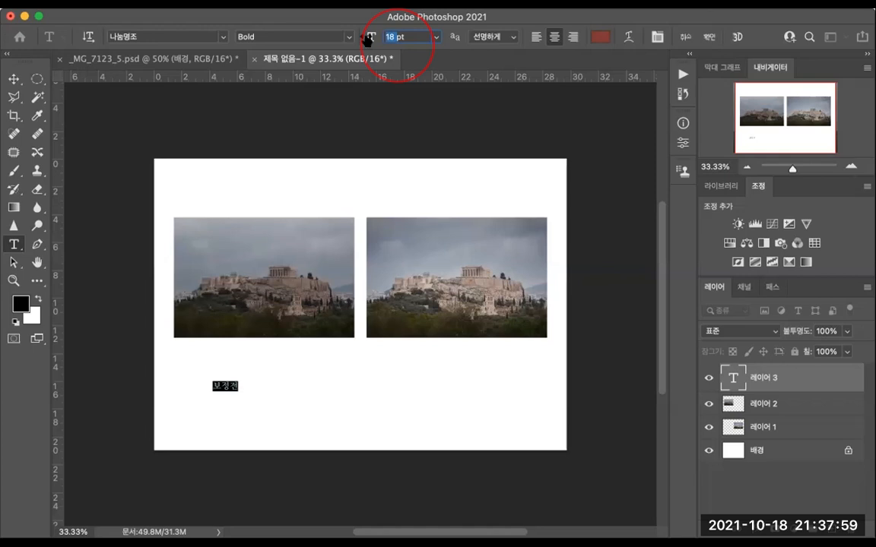
key("Return")
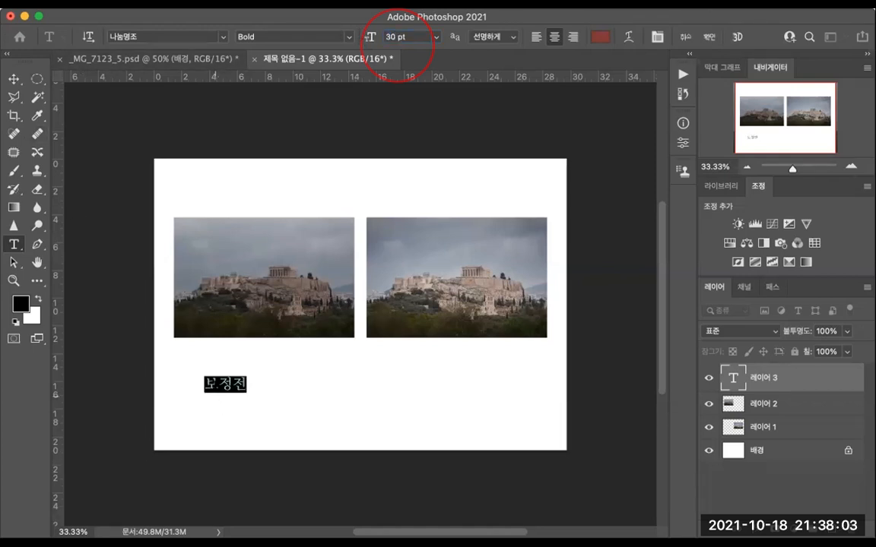
Color the caption's first character, 보, a medium red
left_click(216, 384)
double_click(216, 384)
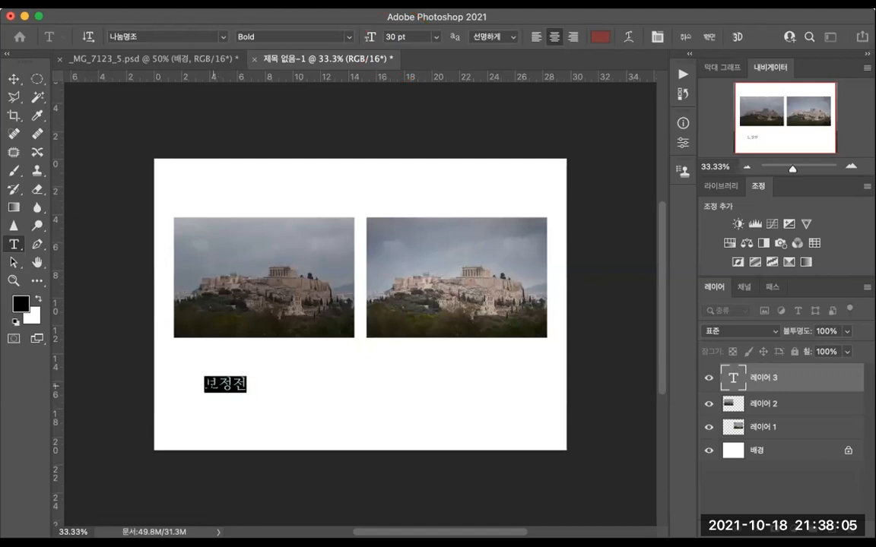
left_click(210, 384)
left_click_drag(213, 384, 173, 377)
left_click(26, 300)
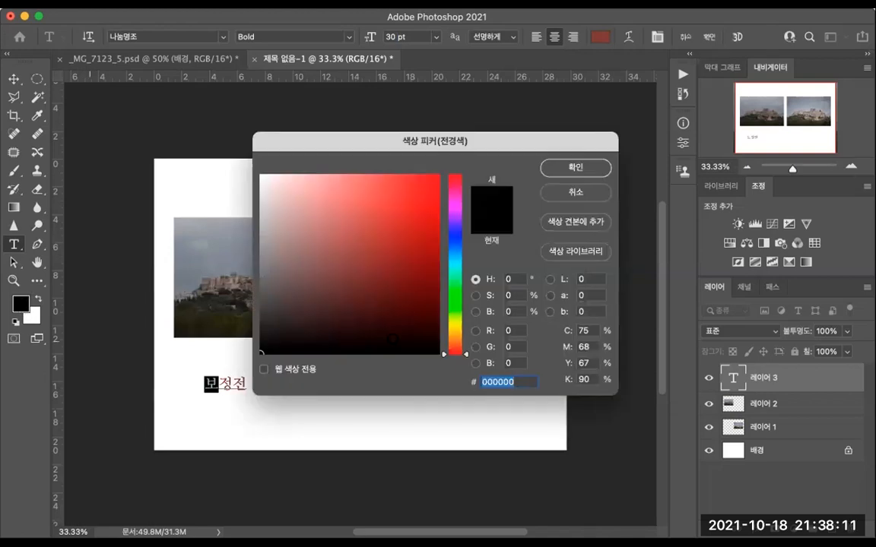
left_click(397, 240)
mouse_move(398, 241)
left_mouse_down()
mouse_move(395, 229)
mouse_move(381, 254)
mouse_move(391, 247)
left_mouse_up()
left_click(559, 170)
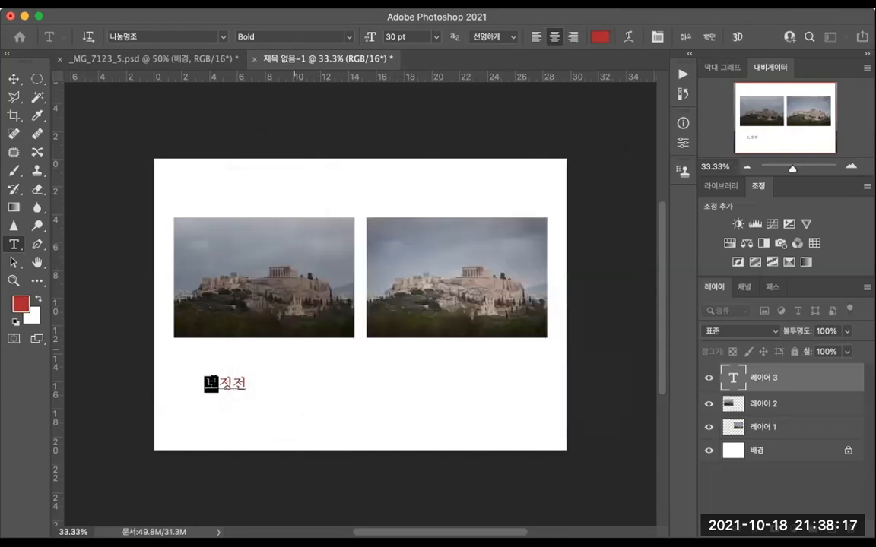
Color the caption's middle character, 정, green (#278127) and set its size to 60 pt
double_click(221, 381)
left_click(23, 307)
left_click_drag(460, 327, 461, 295)
left_click(383, 261)
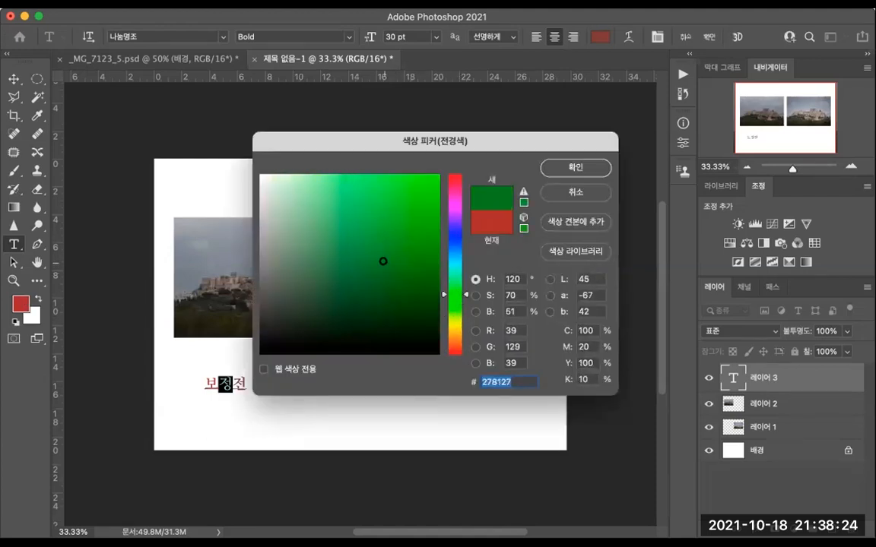
left_click(569, 170)
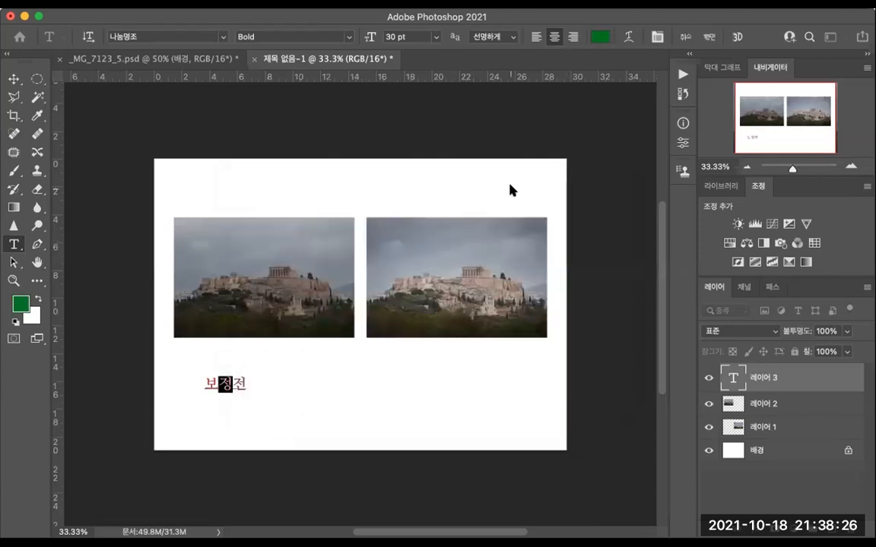
left_click(436, 36)
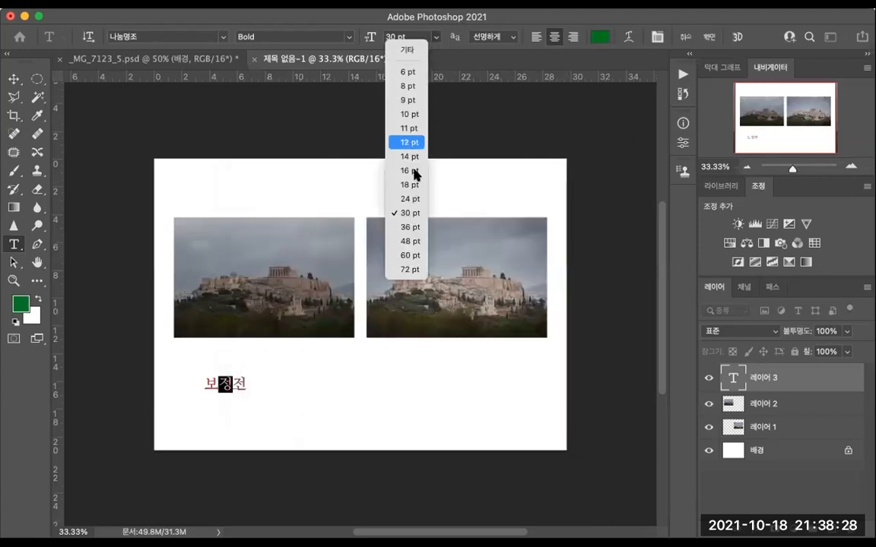
left_click(409, 255)
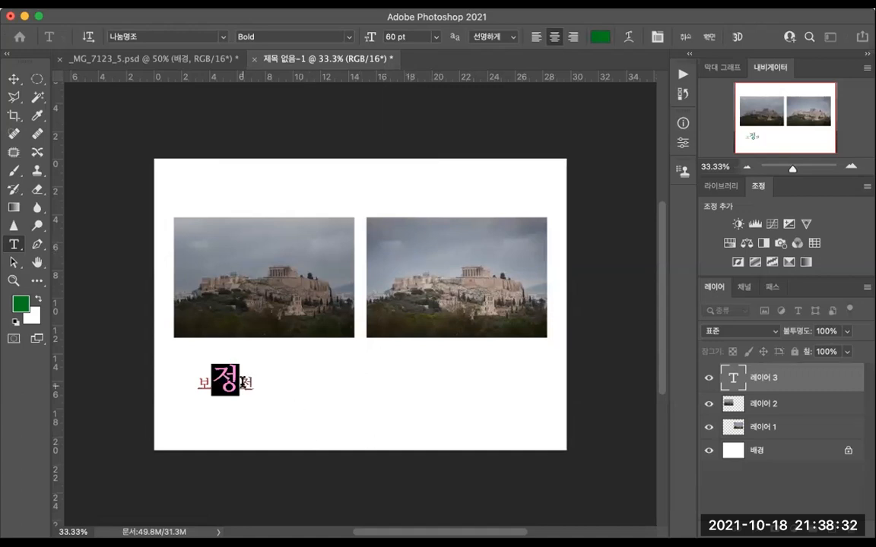
Color the caption's last character, 전, blue (#1d3baa) and set its size to 48 pt
left_click_drag(243, 383, 255, 383)
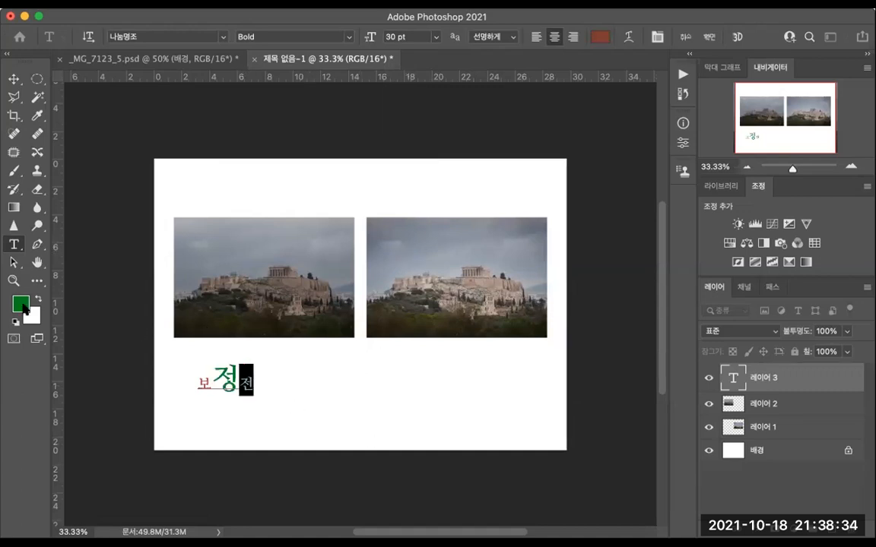
left_click(21, 304)
left_click_drag(455, 256, 455, 240)
left_click(408, 234)
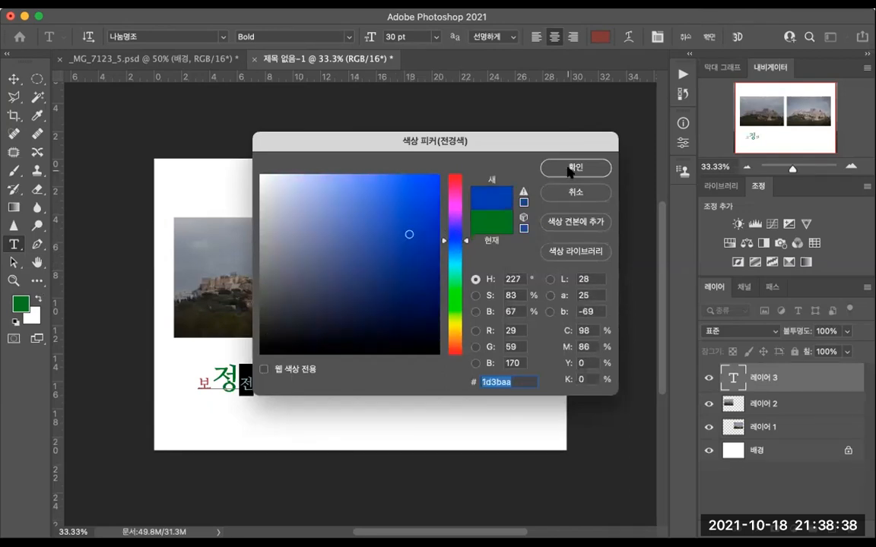
left_click(570, 168)
left_click(435, 37)
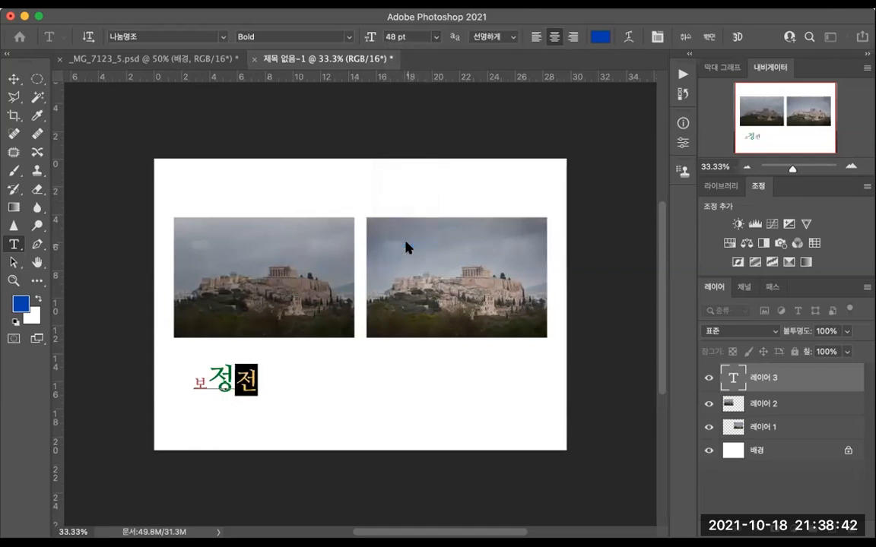
Move the 보정전 caption so it sits centered just beneath the original photo
left_click(13, 79)
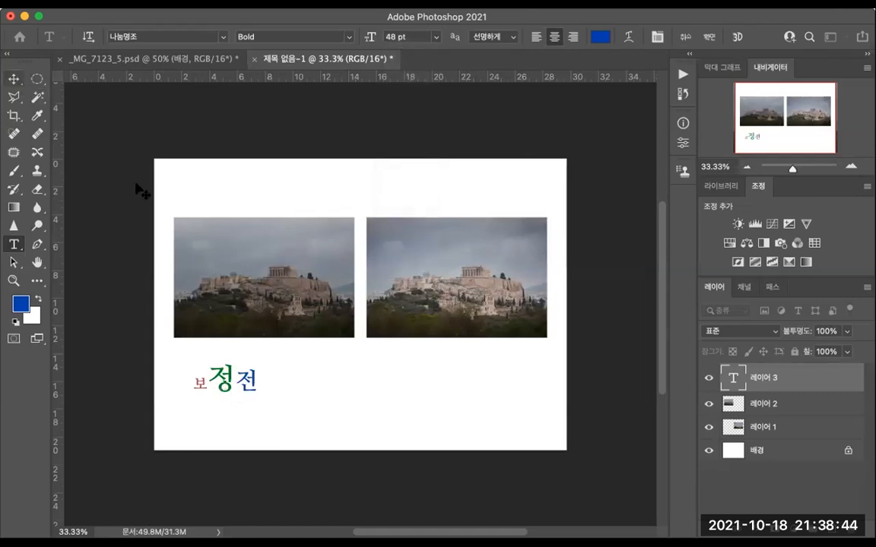
left_click_drag(259, 380, 272, 375)
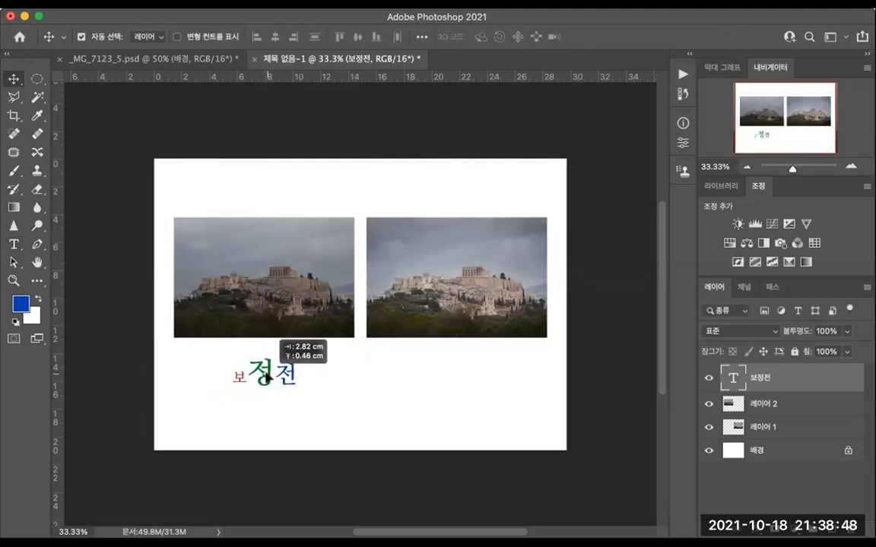
key("Left")
key("Left")
key("Left")
key("Left")
key("Left")
key("Left")
key("Left")
key("Left")
key("Left")
key("Left")
key("Left")
key("Left")
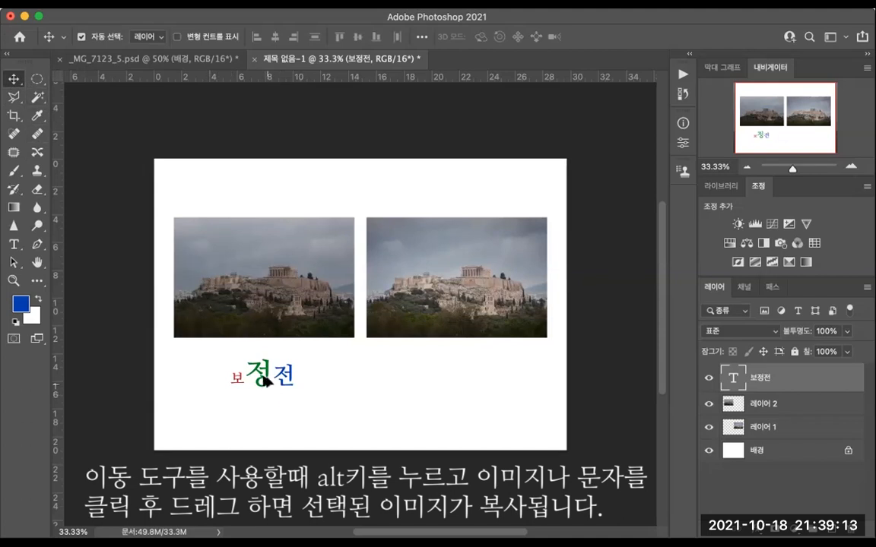
Duplicate the 보정전 caption to sit centered beneath the edited photo and change the copy's text to 보정후
left_click_drag(265, 373, 460, 374)
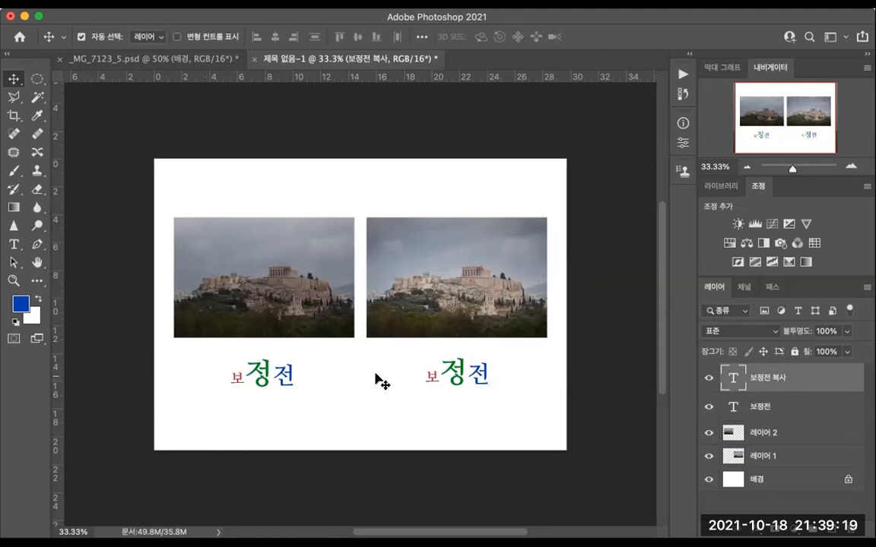
left_click_drag(460, 371, 451, 372)
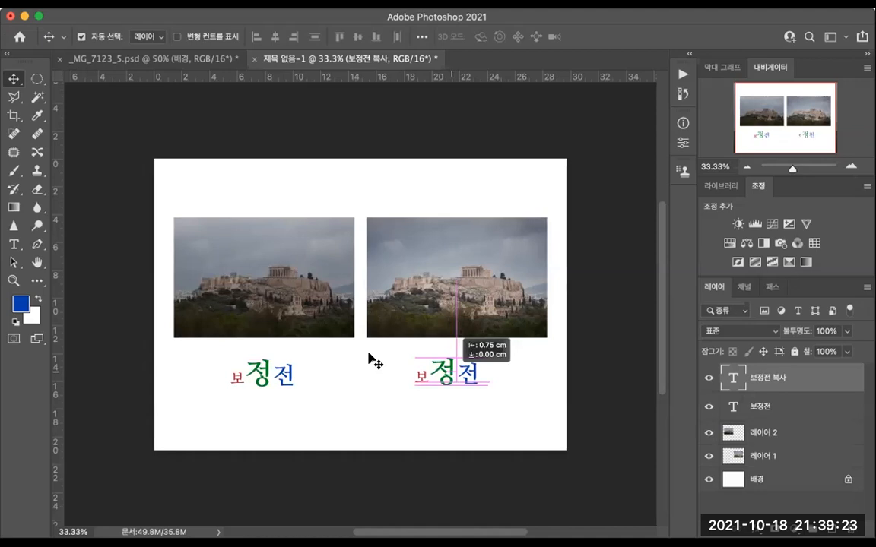
left_click(14, 243)
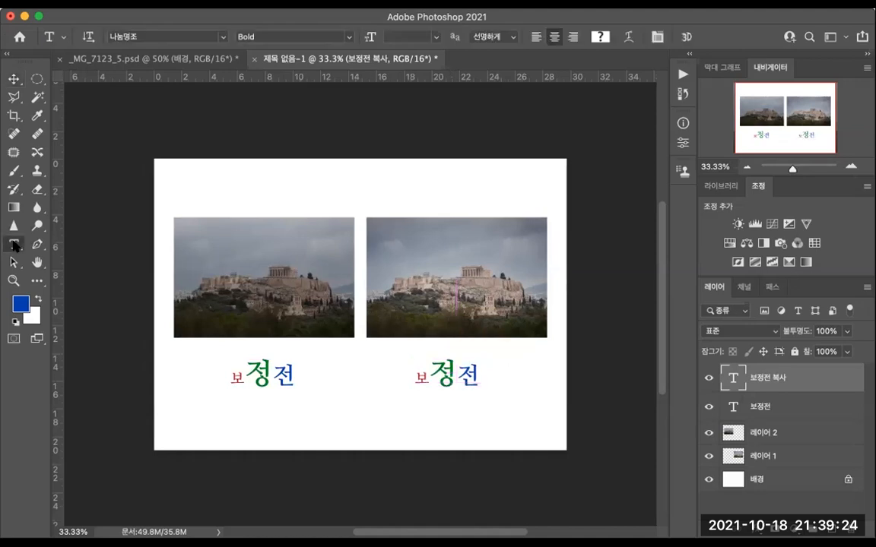
left_click(475, 374)
key("BackSpace")
type("gn")
key("BackSpace")
key("BackSpace")
type("ㅎㅜ")
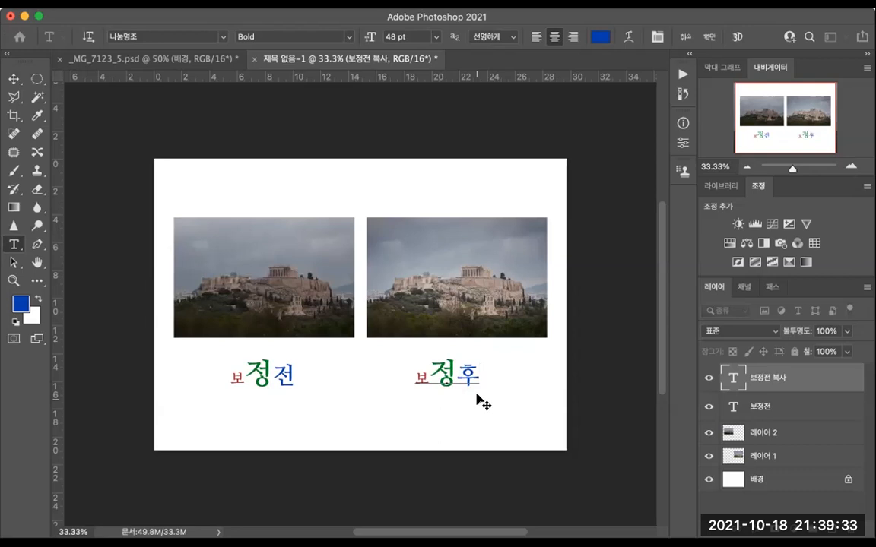
left_click(13, 80)
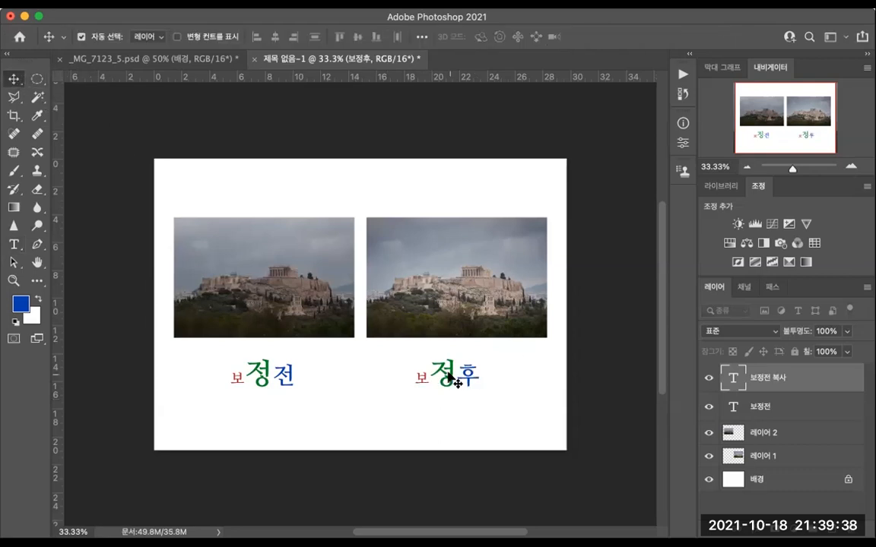
left_click_drag(448, 374, 449, 375)
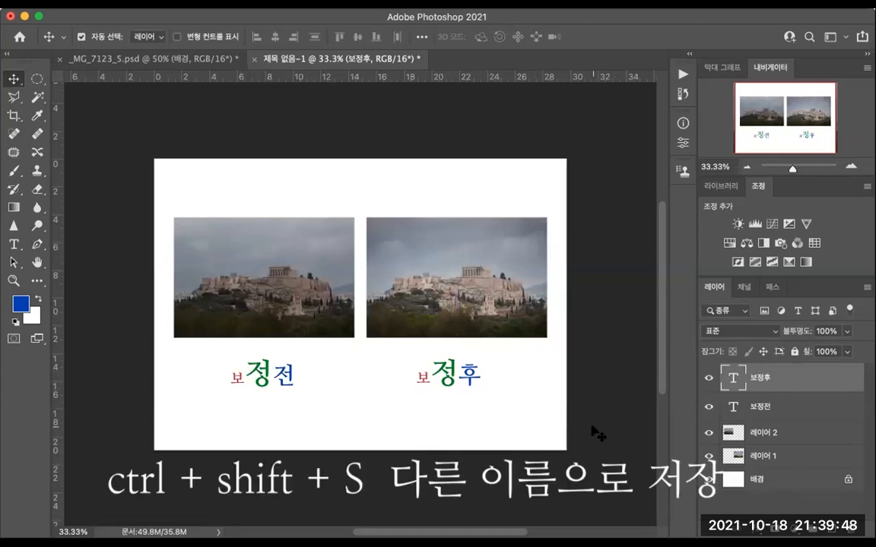
Save the document in Photoshop format as 보정.psd in the 조명반_포토샵샘플사진 folder, keeping its layers
key("super+shift+s")
key("super+shift+s")
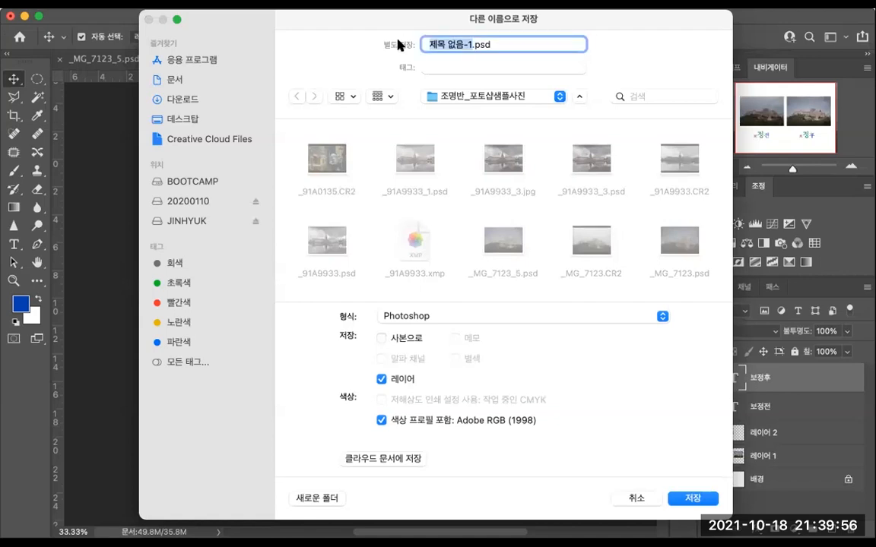
type("ㅂ")
type("정")
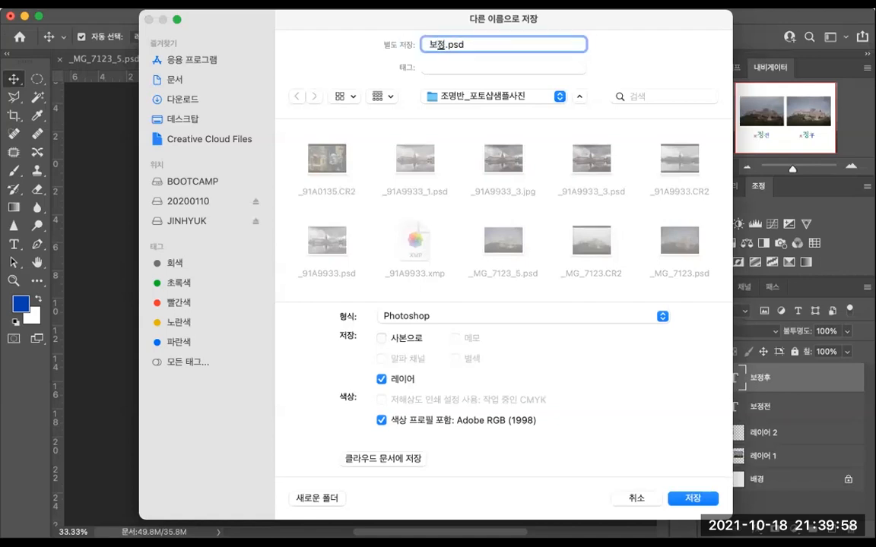
left_click(689, 498)
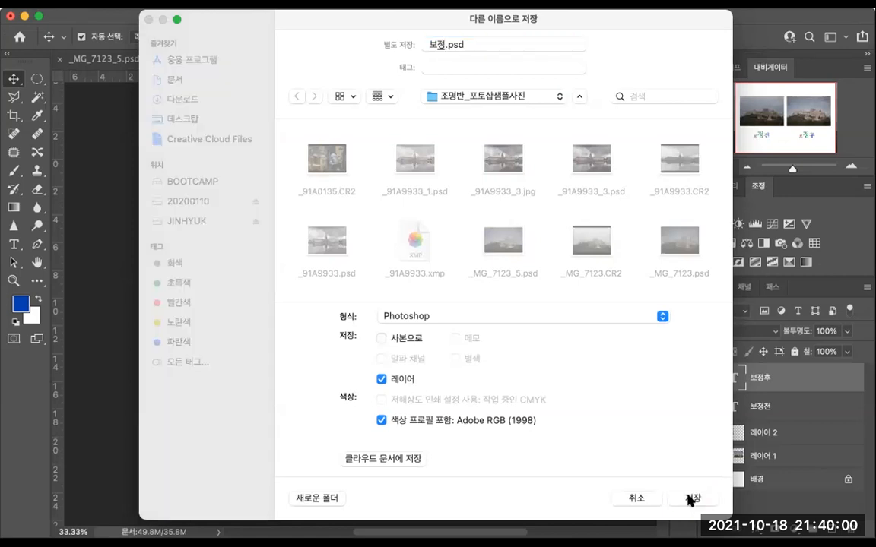
left_click(590, 226)
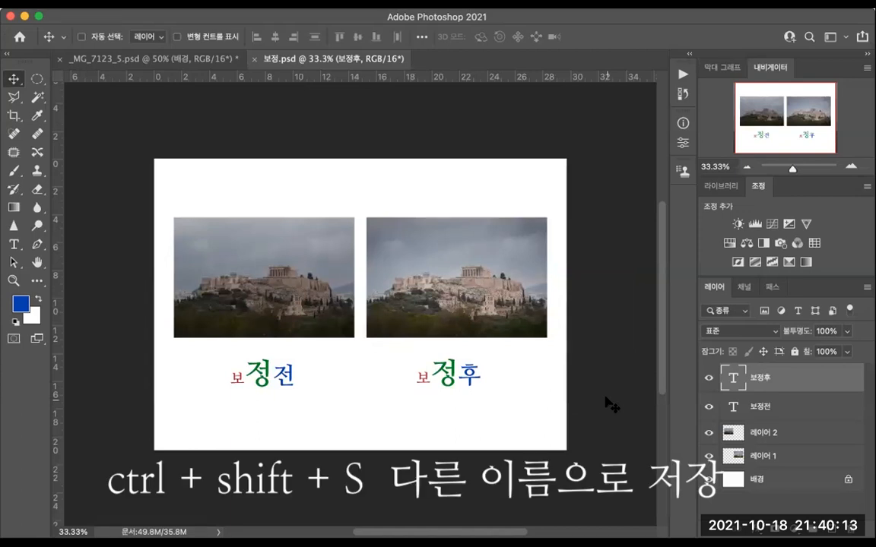
Save a JPEG copy of the document as 보정_1.jpg in the same folder, at quality 12 with the baseline standard format
key("super+shift+s")
left_click(422, 318)
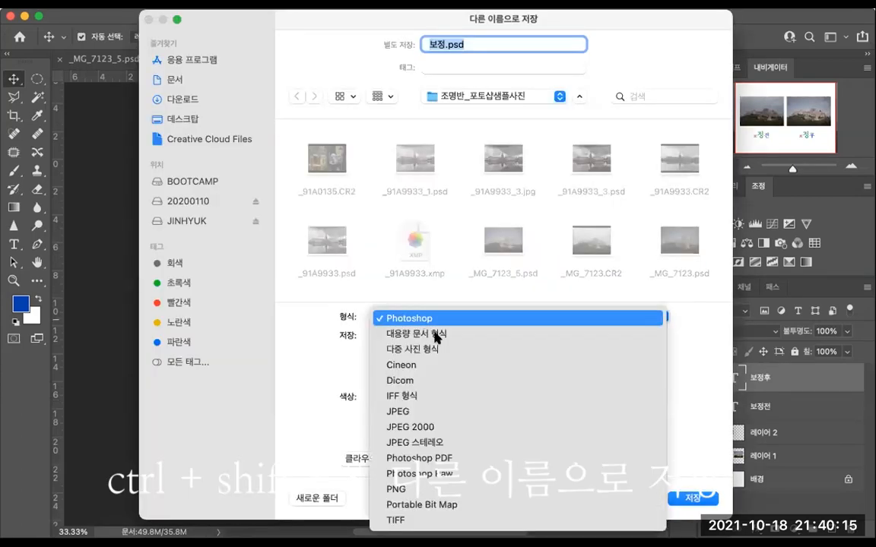
left_click(403, 411)
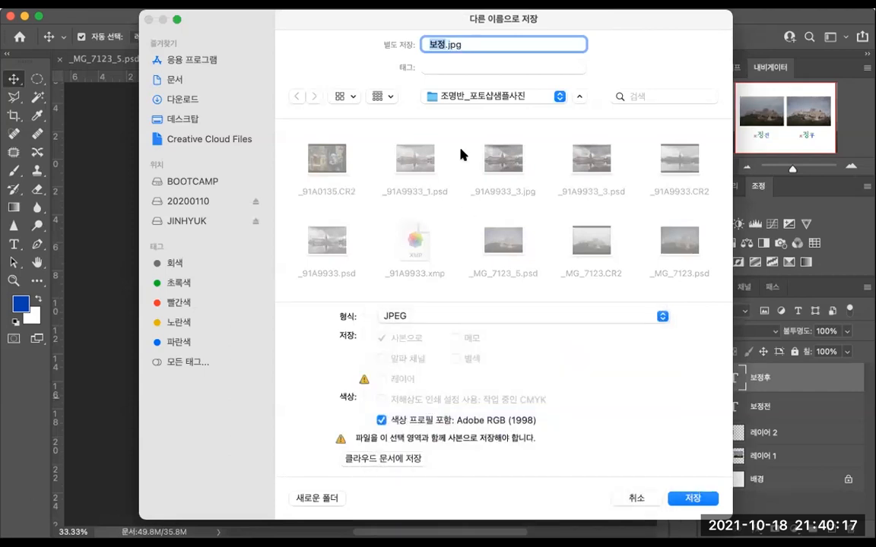
left_click(437, 44)
type("_1")
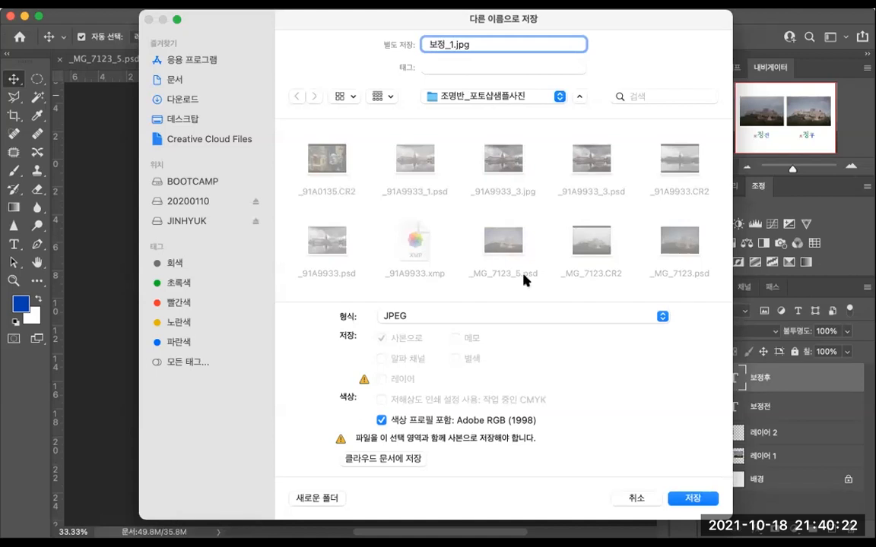
left_click(693, 497)
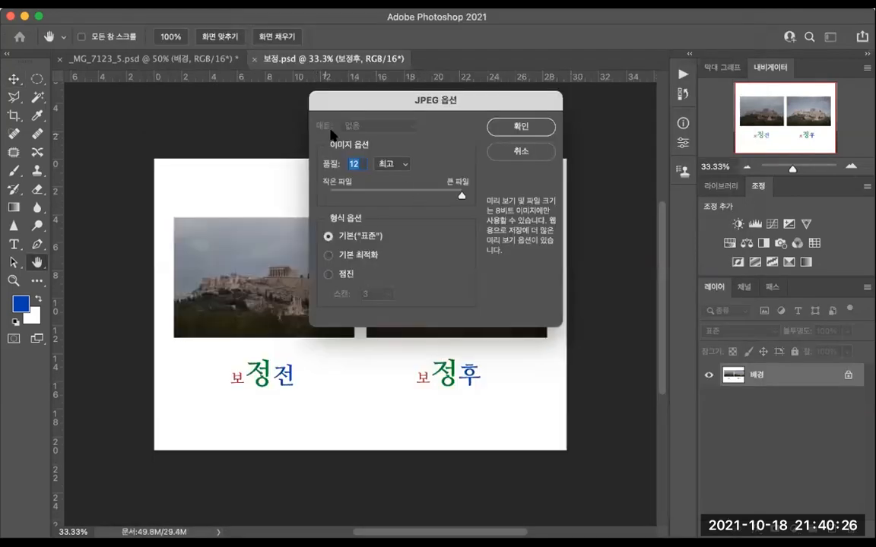
left_click(526, 127)
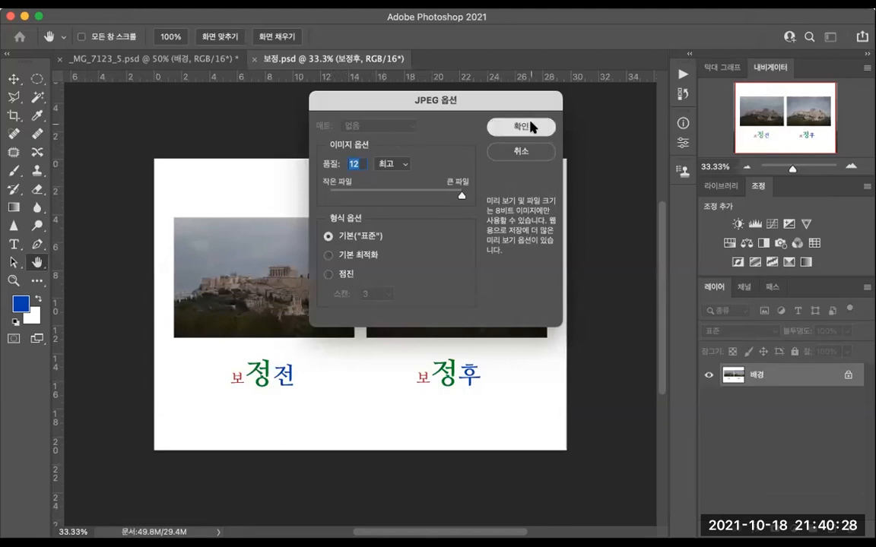